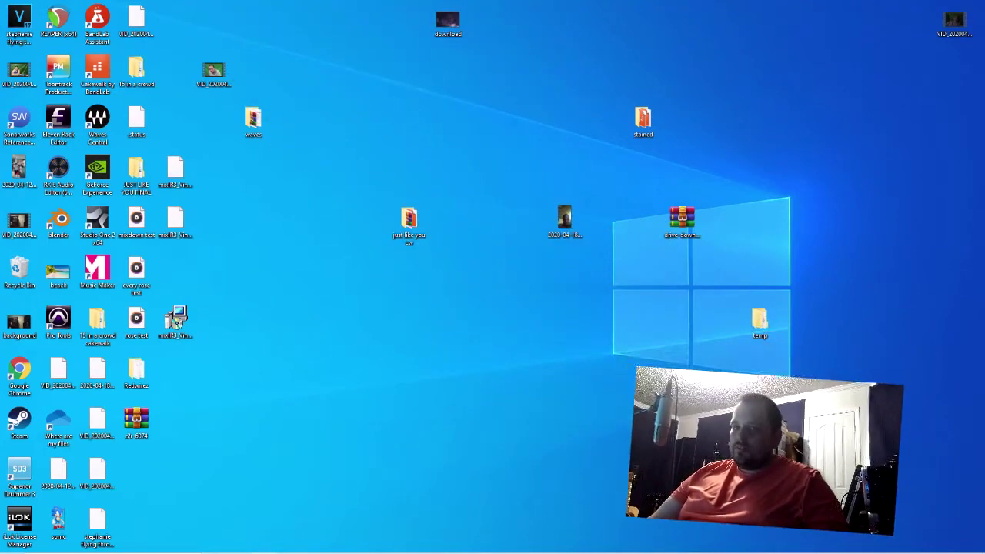
Bring the Downloads folder window into view, launch Cakewalk, and create a new project from the Basic template
{"action": "left_click_drag", "start_coordinate": [984, 75], "coordinate": [738, 59]}
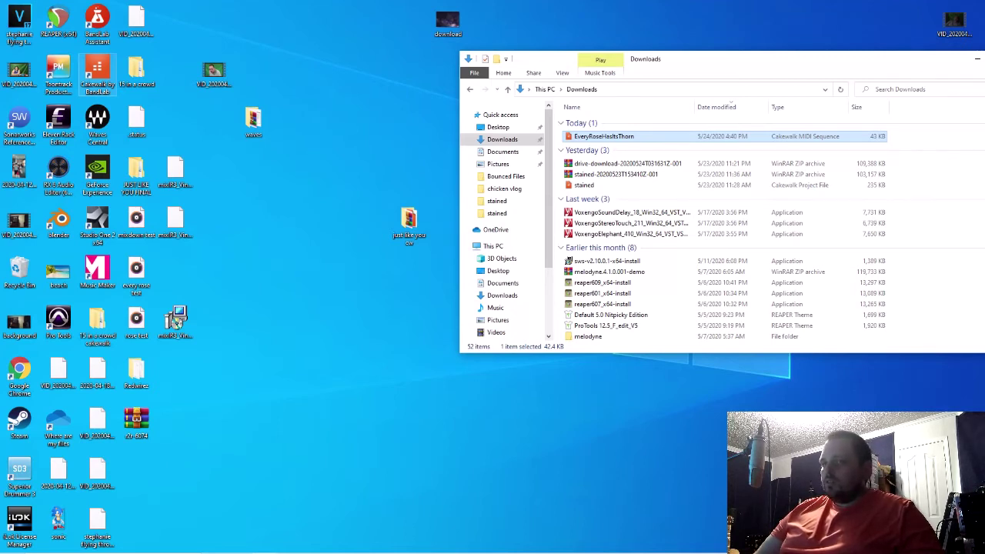
{"action": "double_click", "coordinate": [97, 73]}
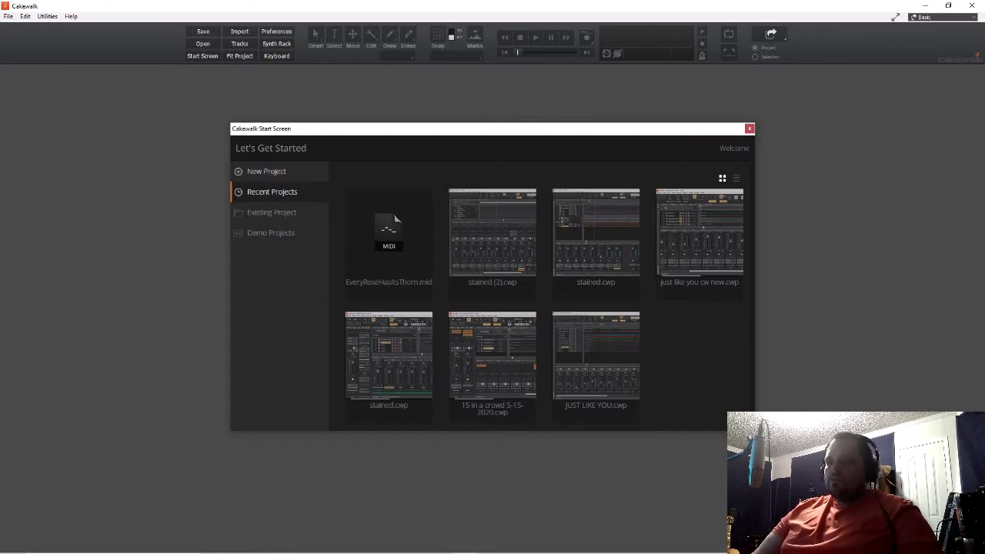
{"action": "left_click", "coordinate": [266, 171]}
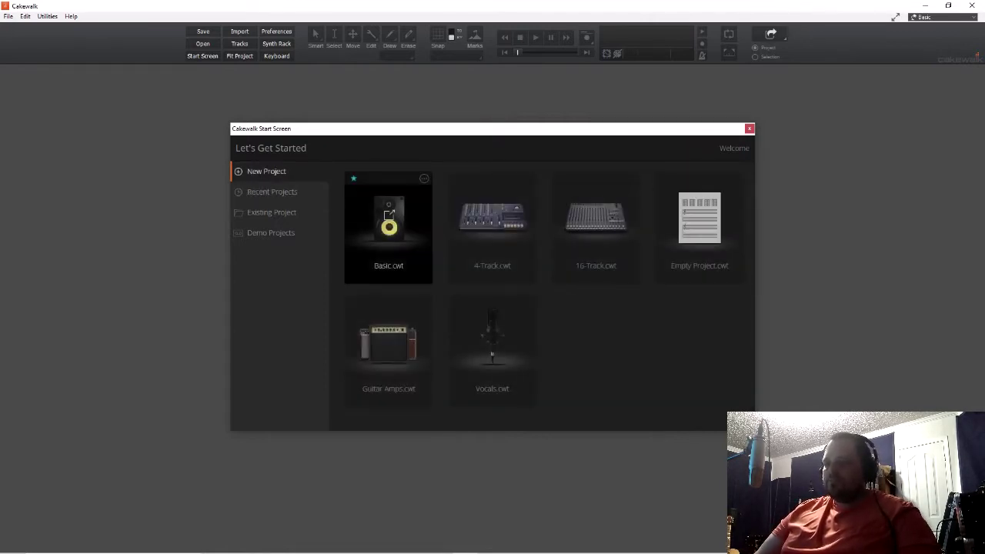
{"action": "left_click", "coordinate": [389, 215]}
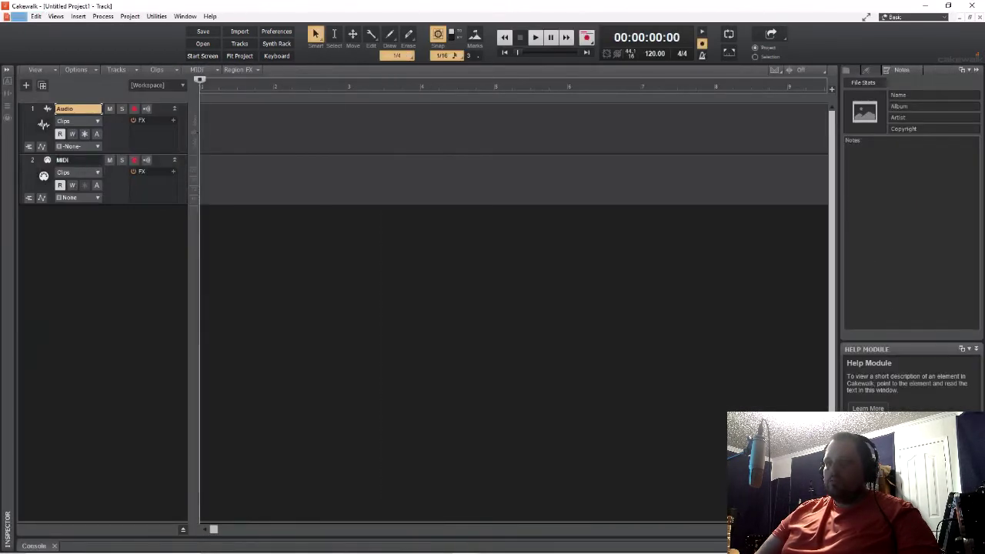
Look at the file import options without choosing one, and return the playhead to the start of the project
{"action": "left_click", "coordinate": [18, 16]}
{"action": "mouse_move", "coordinate": [34, 120]}
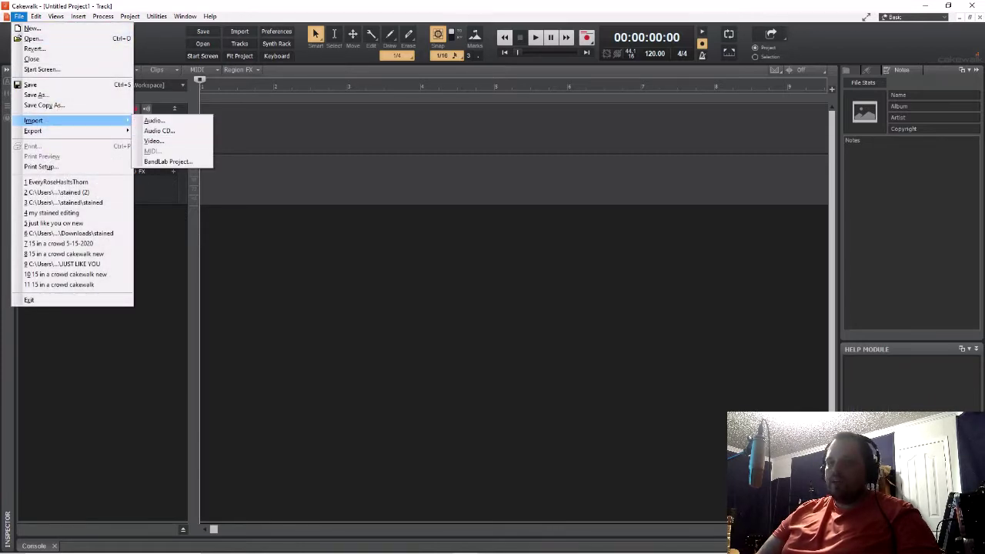
{"action": "left_click", "coordinate": [562, 209]}
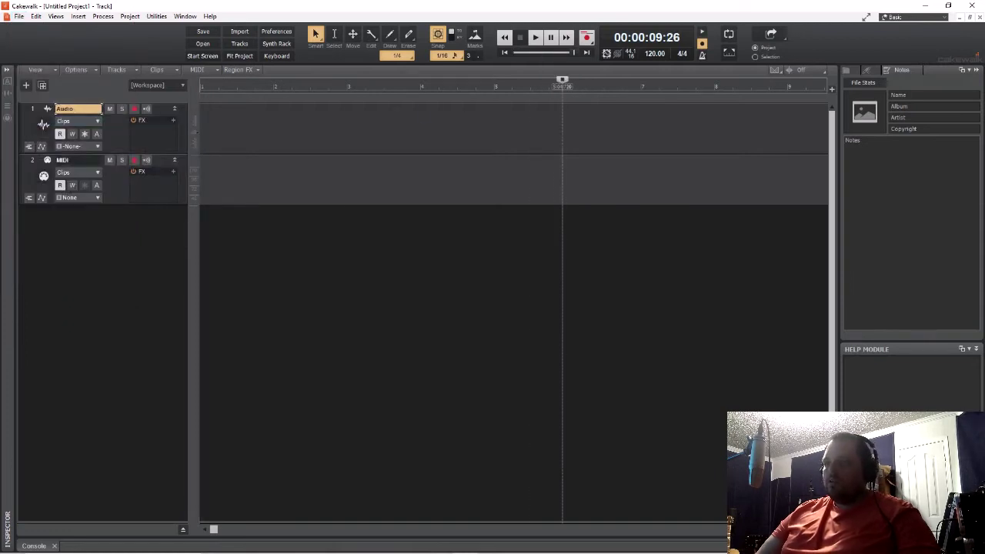
{"action": "left_click_drag", "start_coordinate": [563, 80], "coordinate": [200, 80]}
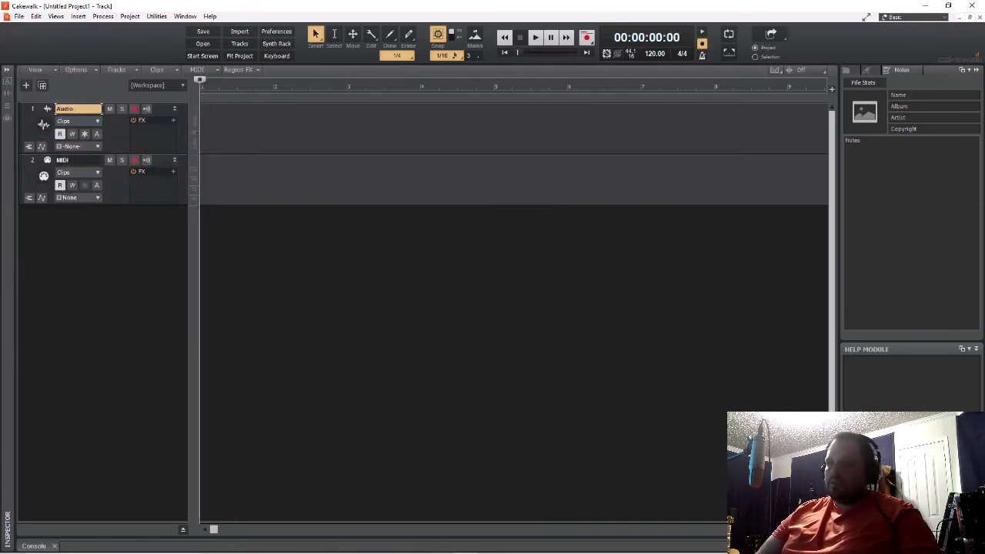
Import the EveryRoseHasItsThorn MIDI file from the Downloads folder onto the MIDI track, and maximize the project window again
{"action": "left_click_drag", "start_coordinate": [493, 6], "coordinate": [425, 121]}
{"action": "left_click", "coordinate": [604, 137]}
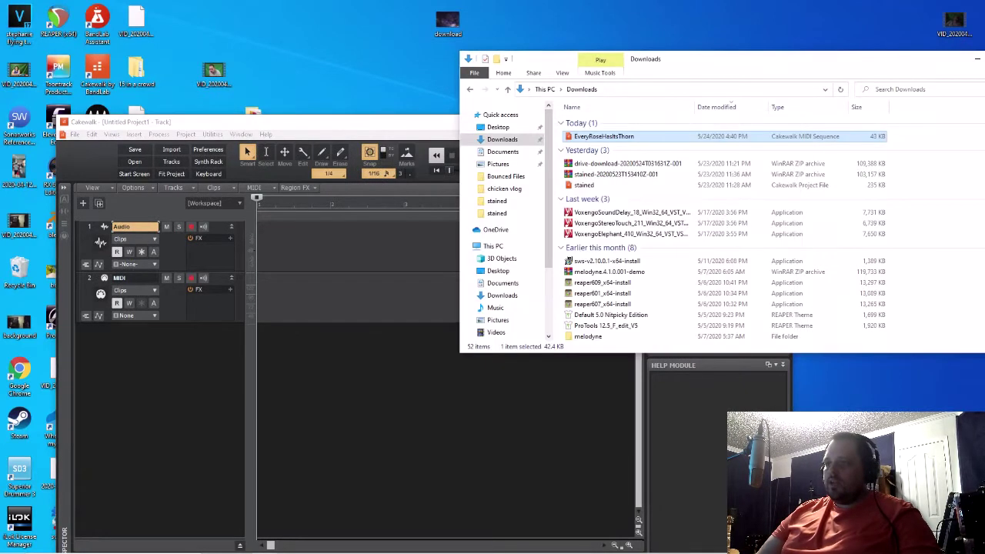
{"action": "left_click_drag", "start_coordinate": [603, 136], "coordinate": [277, 297]}
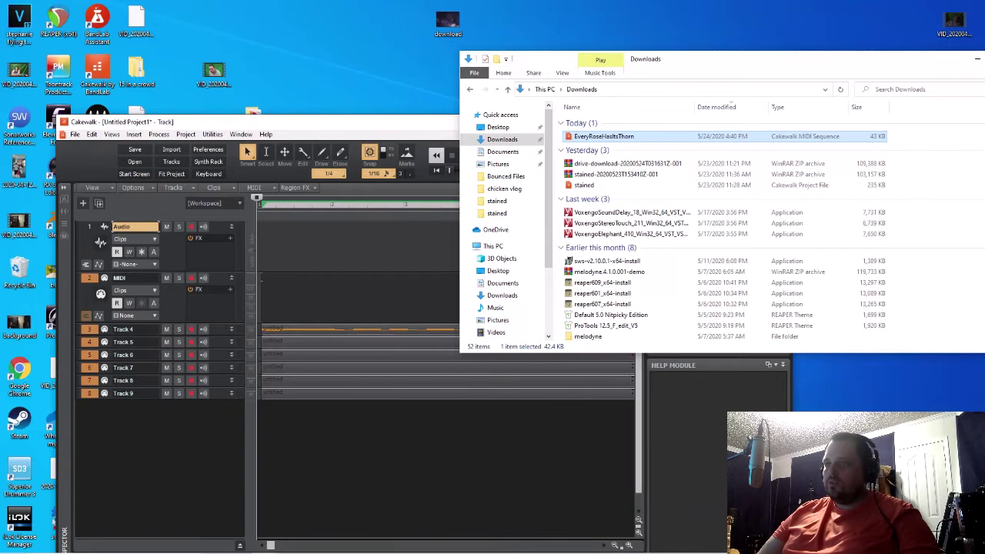
{"action": "double_click", "coordinate": [400, 116]}
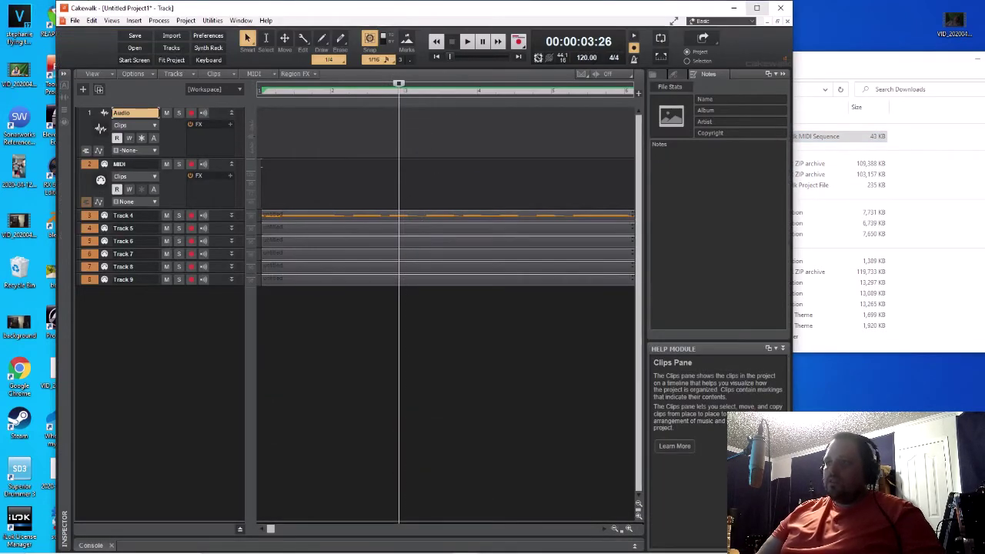
{"action": "left_click", "coordinate": [757, 8]}
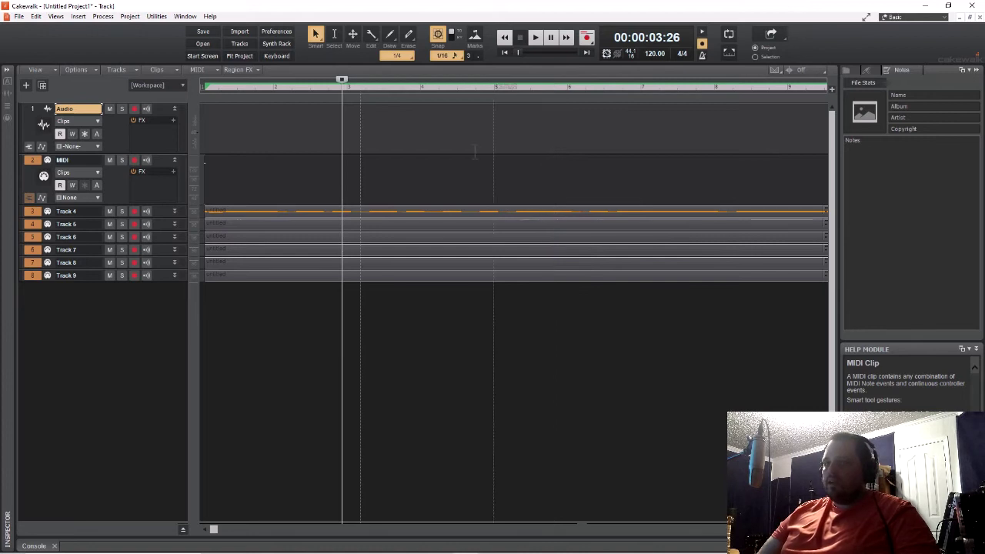
Exit Cakewalk without saving the changes to Untitled Project1
{"action": "key", "text": "alt"}
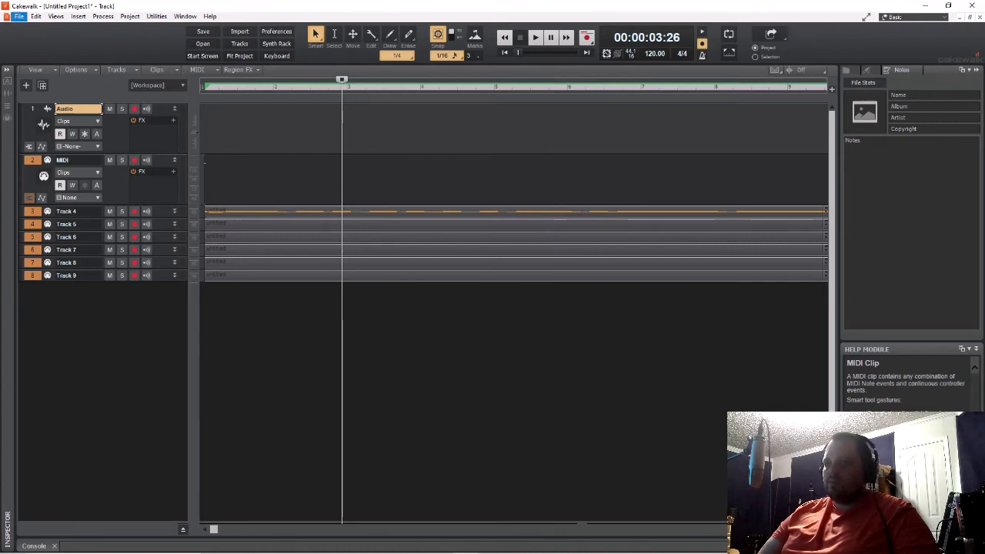
{"action": "key", "text": "Down"}
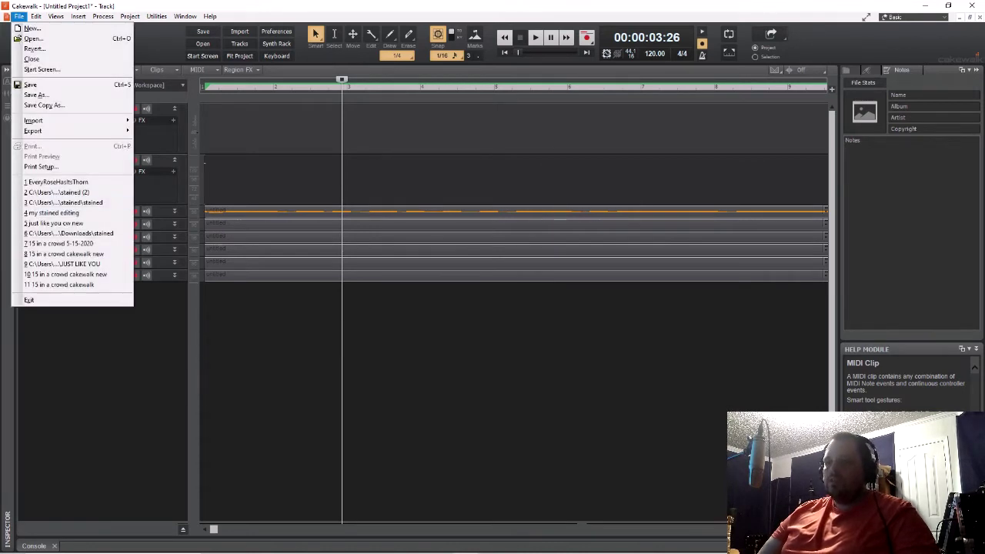
{"action": "key", "text": "Up"}
{"action": "key", "text": "Return"}
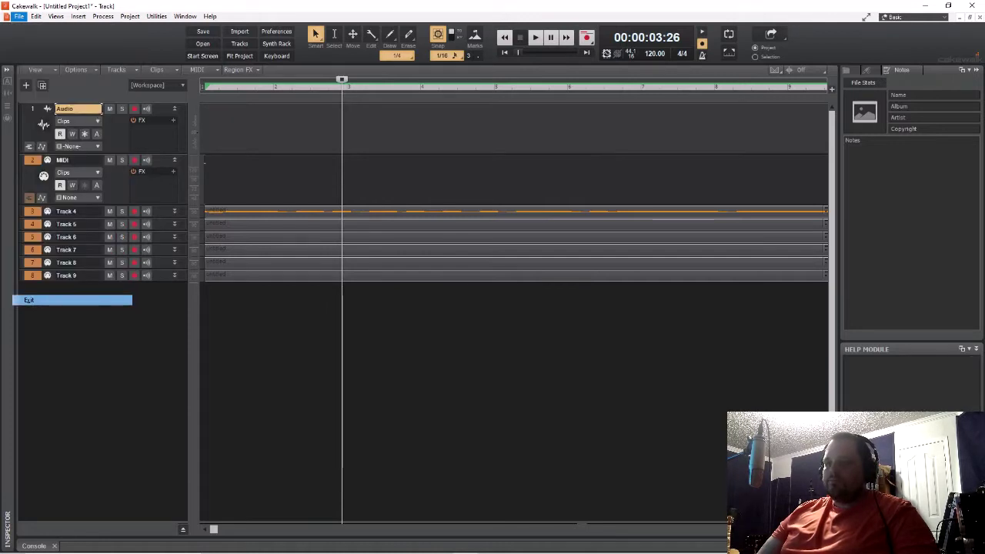
{"action": "key", "text": "Tab"}
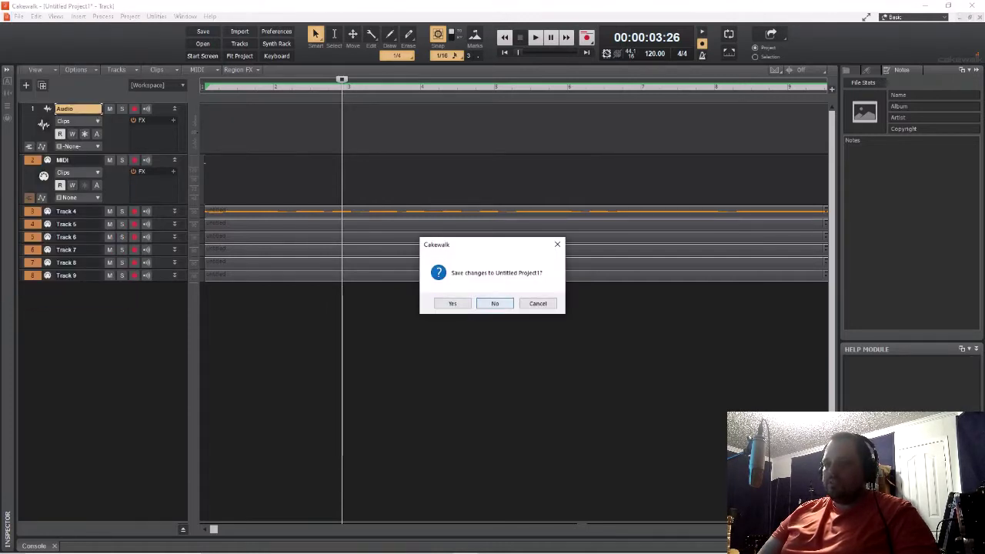
{"action": "key", "text": "Return"}
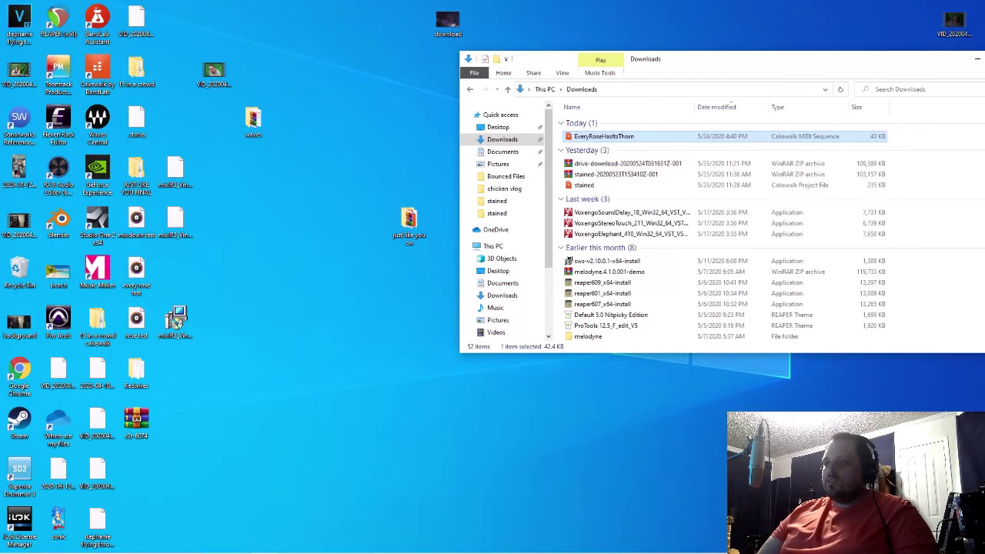
{"action": "right_click", "coordinate": [593, 137]}
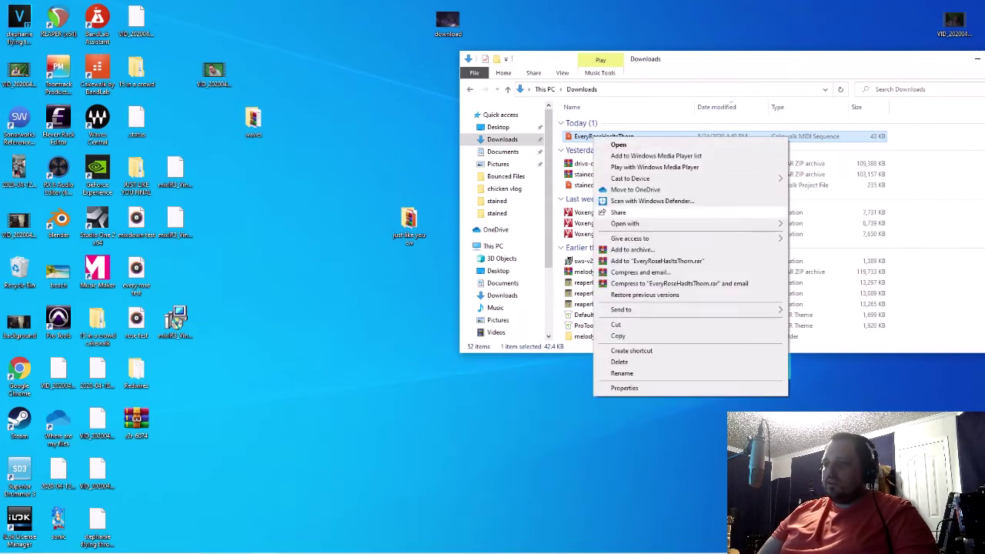
{"action": "left_click", "coordinate": [831, 224]}
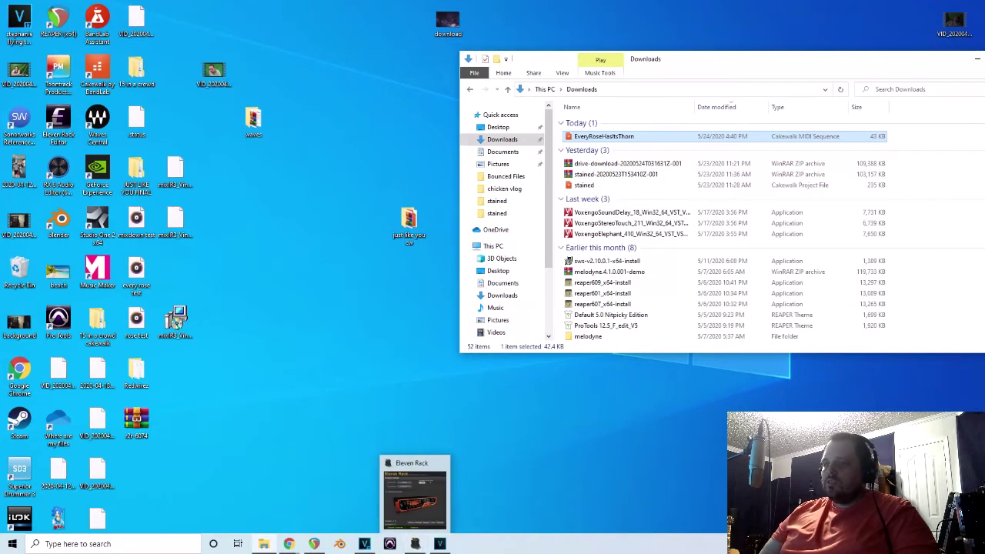
{"action": "left_click", "coordinate": [415, 544]}
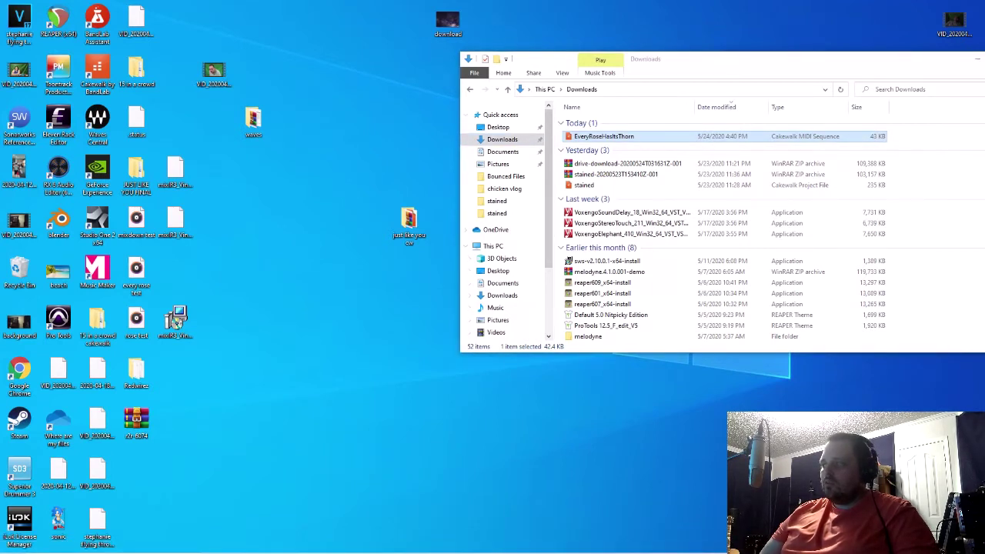
{"action": "left_click", "coordinate": [604, 136]}
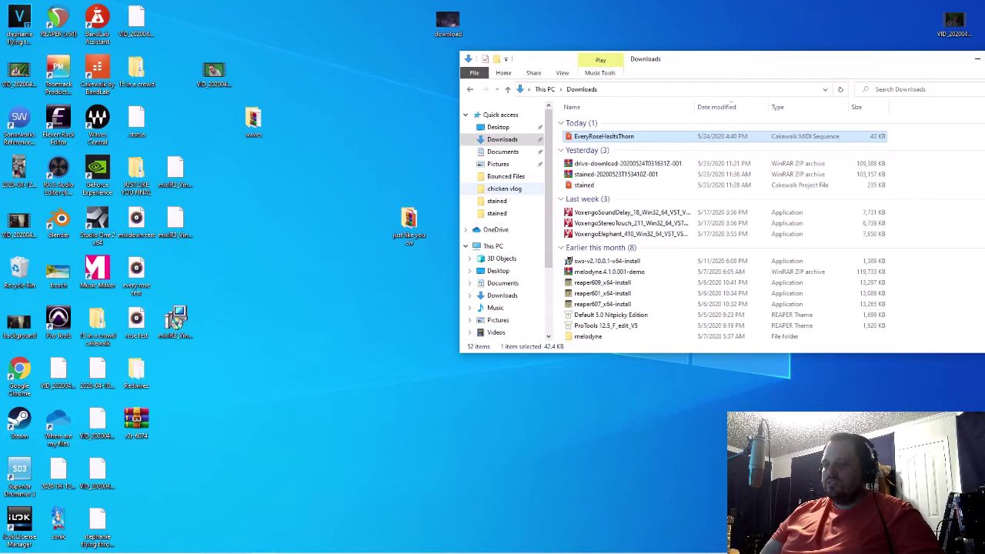
Try to relaunch Cakewalk from the desktop, and check Task Manager for a Cakewalk process still running
{"action": "left_click_drag", "start_coordinate": [891, 61], "coordinate": [833, 125]}
{"action": "double_click", "coordinate": [98, 71]}
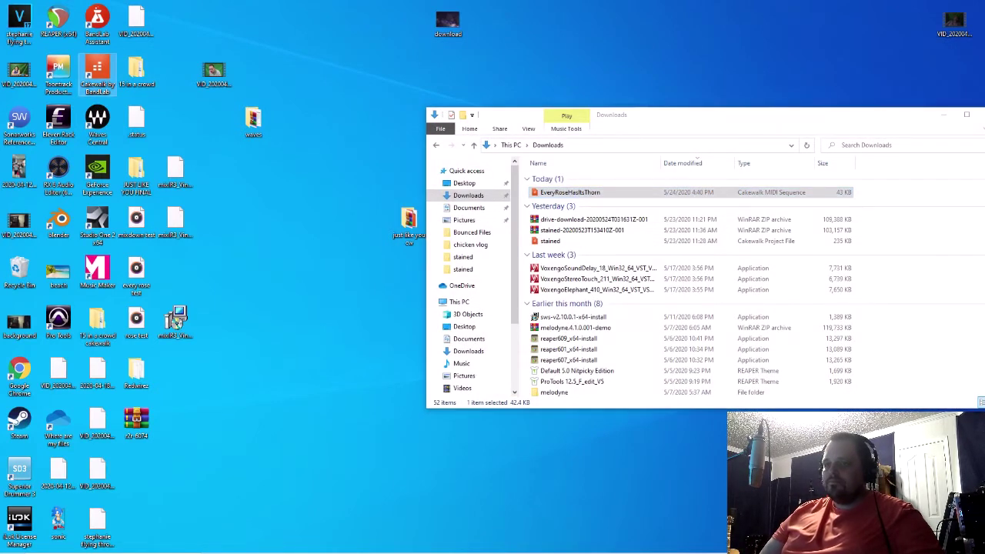
{"action": "right_click", "coordinate": [98, 69]}
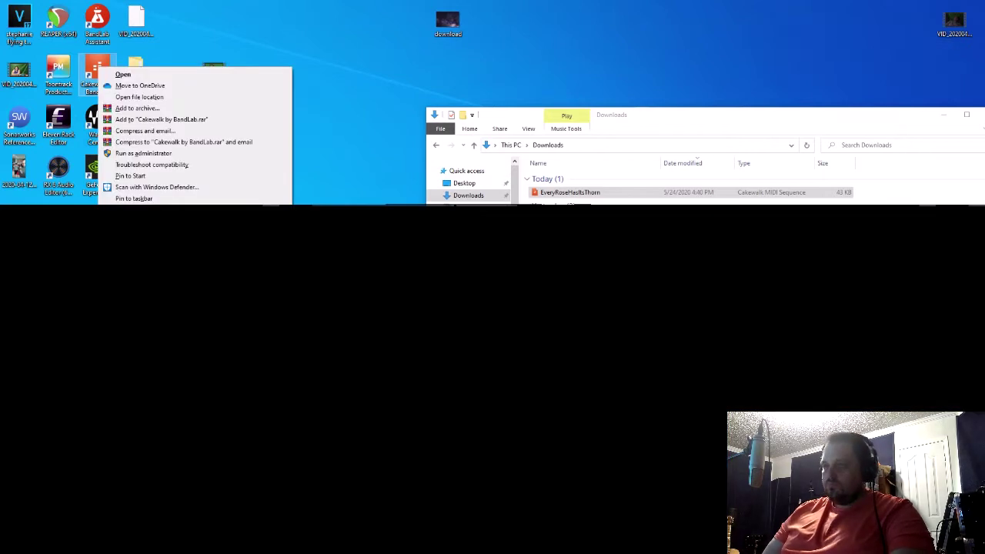
{"action": "key", "text": "ctrl+shift+Escape"}
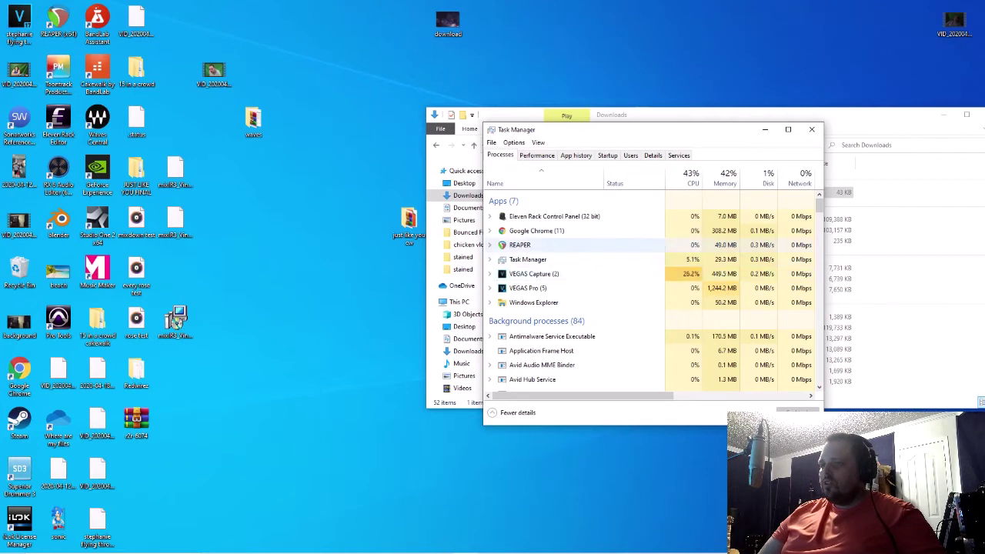
{"action": "scroll", "coordinate": [600, 350], "scroll_direction": "down", "scroll_amount": 7}
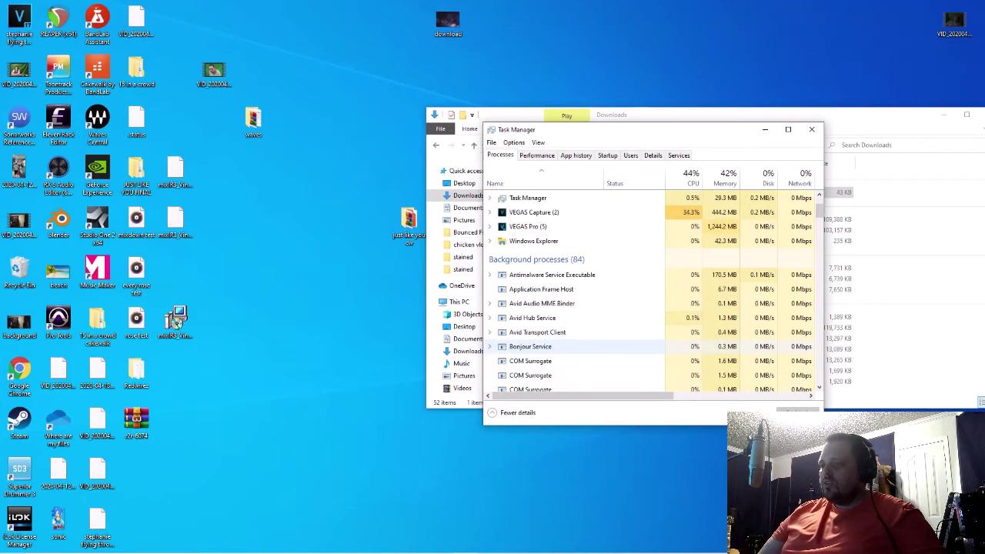
{"action": "left_click", "coordinate": [811, 130]}
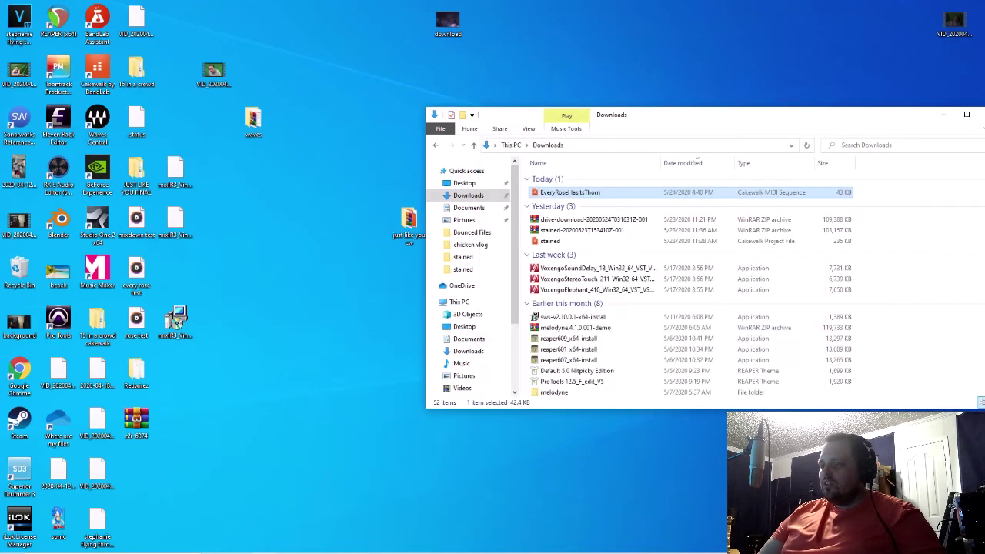
Open the EveryRoseHasItsThorn MIDI file directly from the Downloads folder in Cakewalk, and close the program again
{"action": "key", "text": "Return"}
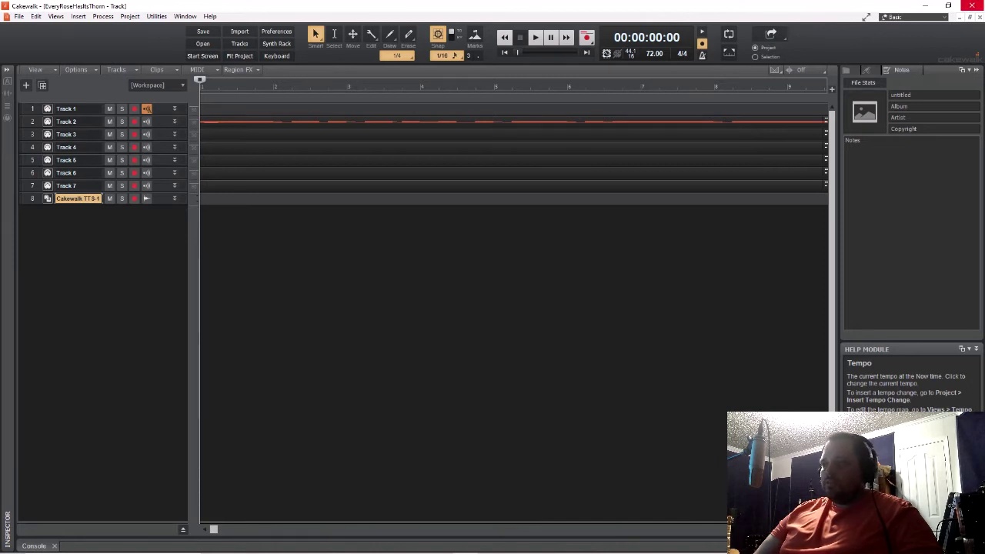
{"action": "left_click", "coordinate": [972, 5]}
Relaunch Cakewalk, dismiss its start screen, and place the empty program window so the MIDI file in Downloads stays reachable
{"action": "double_click", "coordinate": [97, 69]}
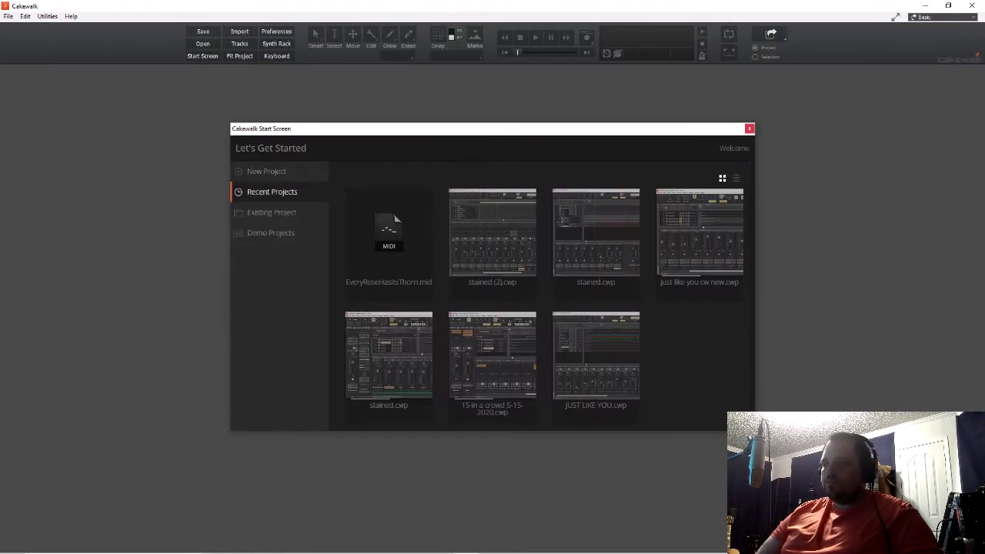
{"action": "key", "text": "Escape"}
{"action": "left_click_drag", "start_coordinate": [519, 6], "coordinate": [561, 231]}
{"action": "left_click_drag", "start_coordinate": [570, 192], "coordinate": [400, 365]}
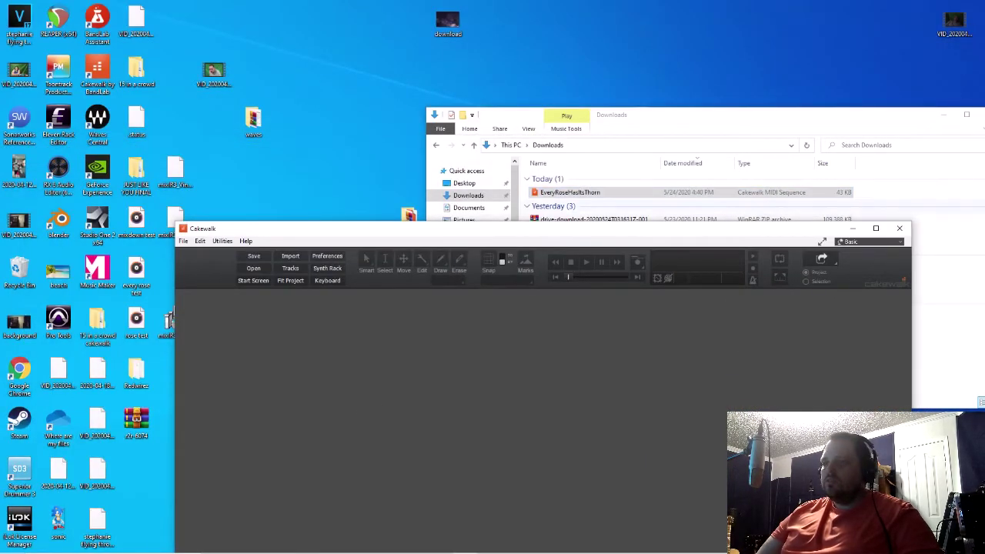
{"action": "left_click_drag", "start_coordinate": [575, 235], "coordinate": [459, 198]}
{"action": "left_click_drag", "start_coordinate": [571, 190], "coordinate": [599, 237]}
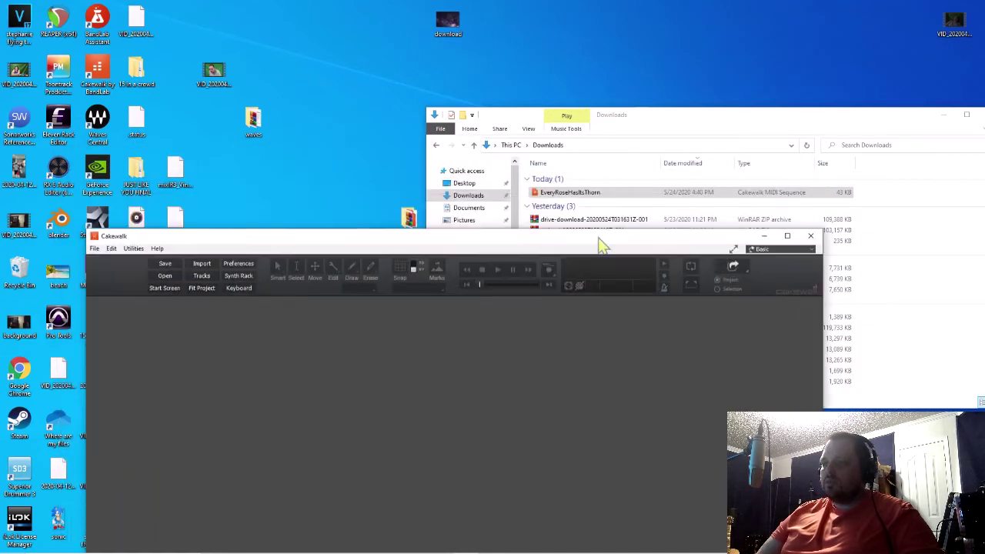
Drop the EveryRoseHasItsThorn MIDI file from Downloads into the empty Cakewalk window to open it as a project, and maximize the window
{"action": "left_click", "coordinate": [573, 192]}
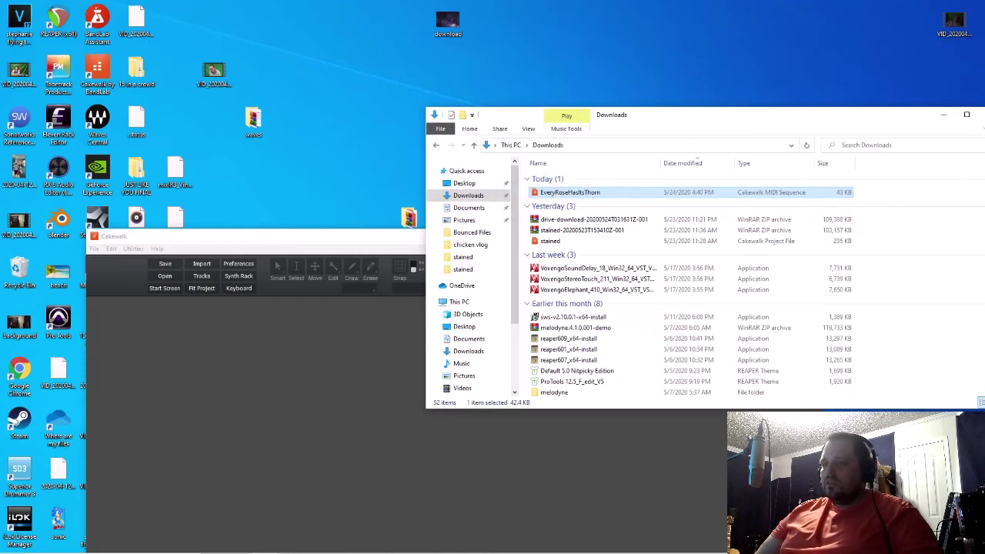
{"action": "left_click_drag", "start_coordinate": [400, 236], "coordinate": [757, 200]}
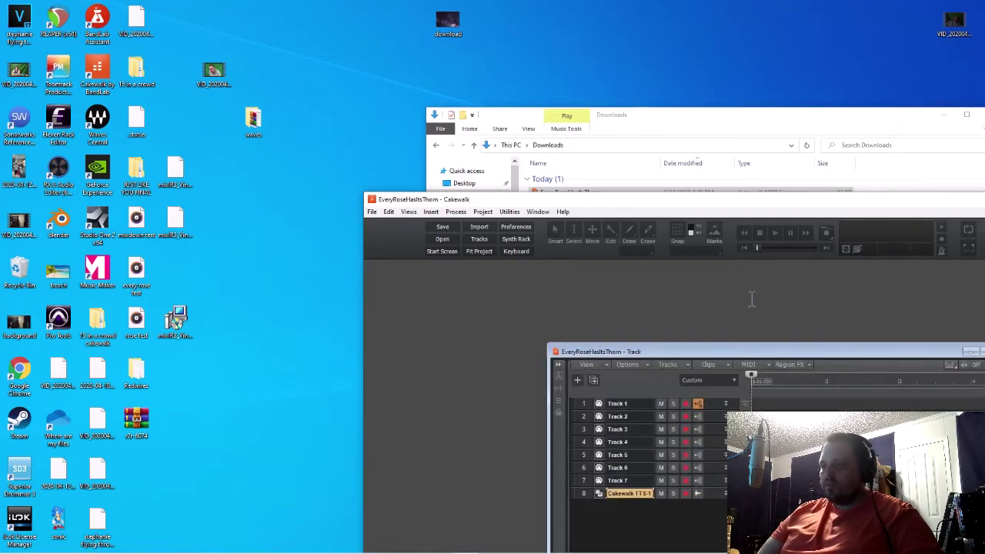
{"action": "left_click_drag", "start_coordinate": [822, 204], "coordinate": [802, 204]}
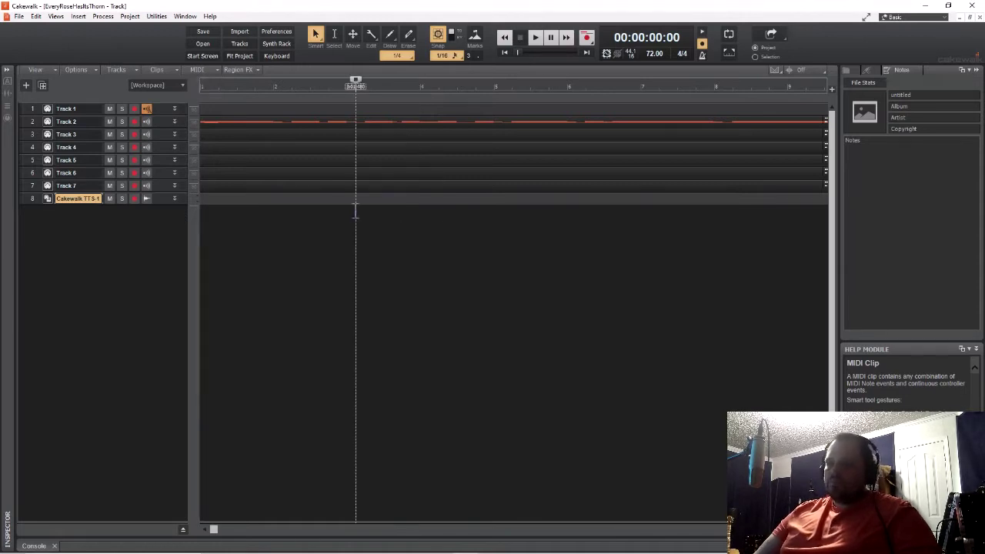
Place the playhead just after measure 3, play back the song for a few seconds, and stop it
{"action": "left_click", "coordinate": [354, 208]}
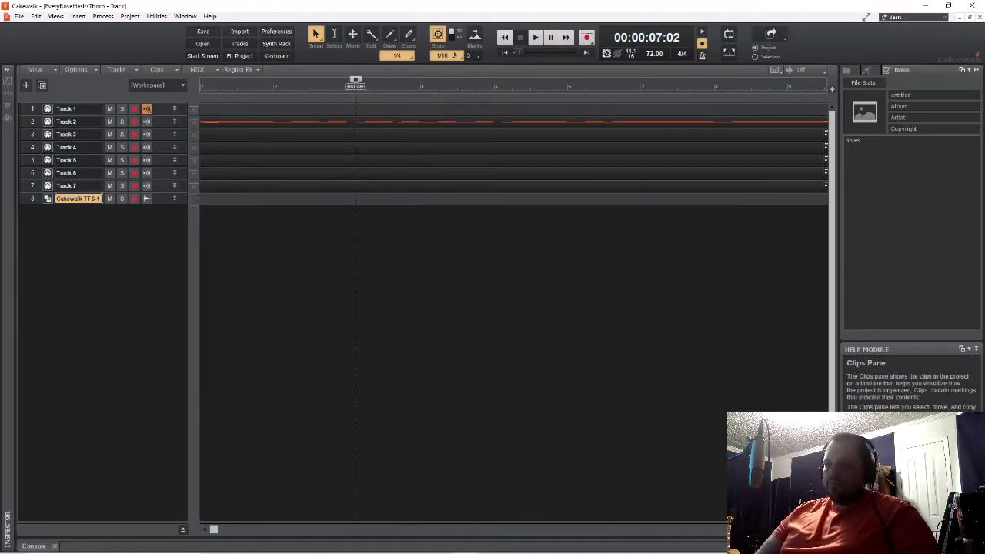
{"action": "key", "text": "space"}
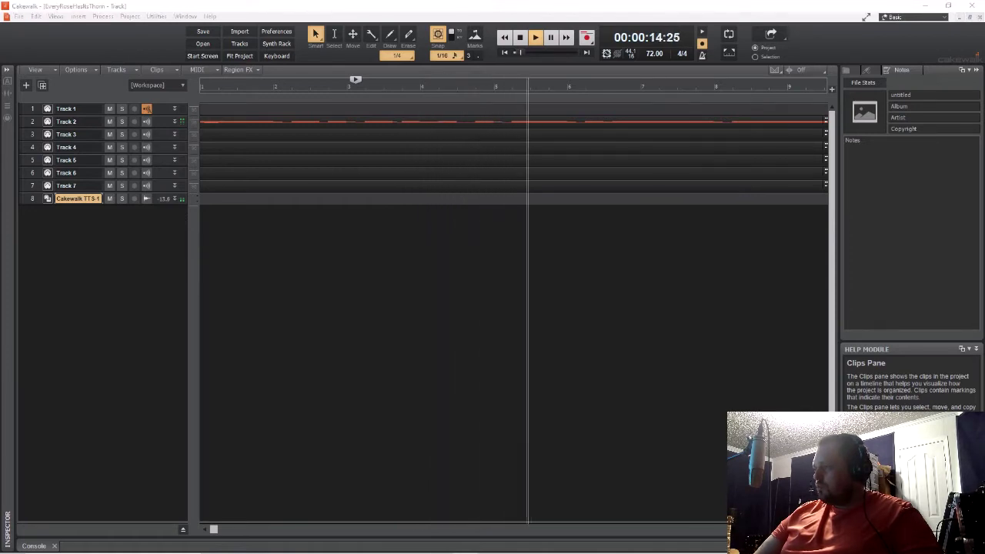
{"action": "key", "text": "space"}
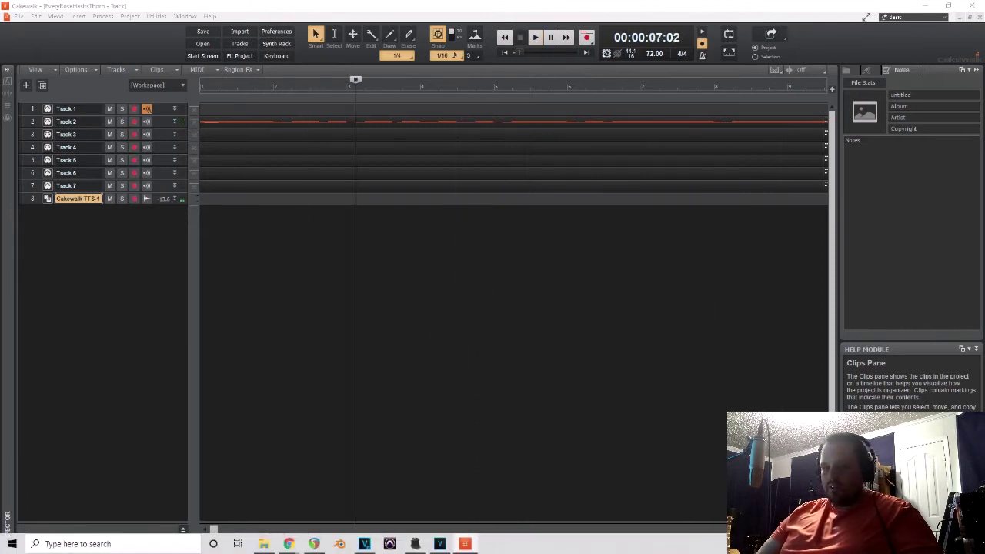
Show the Console and route the Cakewalk TTS-1 track's output to Avid Eleven Rack ASIO (64-bit) ReAmp L
{"action": "key", "text": "d"}
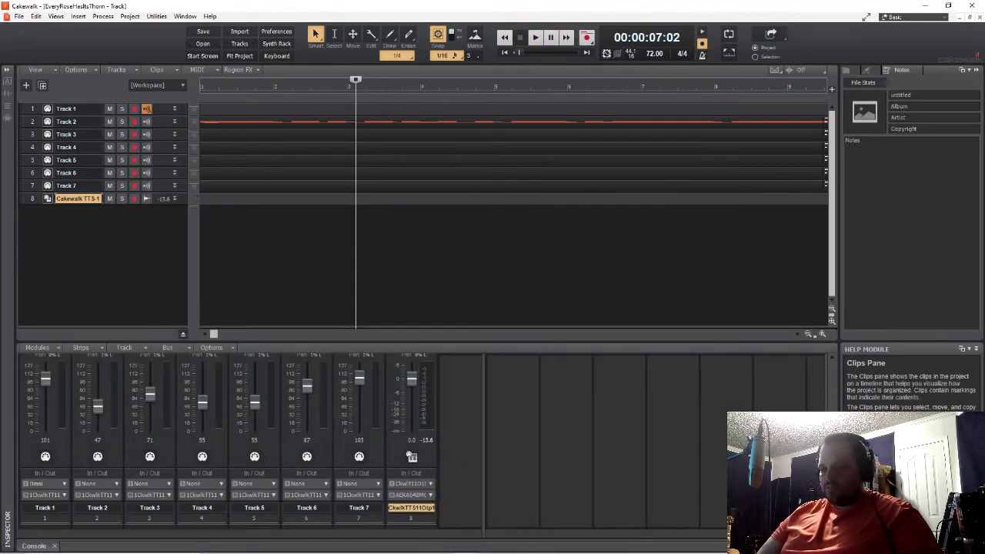
{"action": "left_click", "coordinate": [423, 495]}
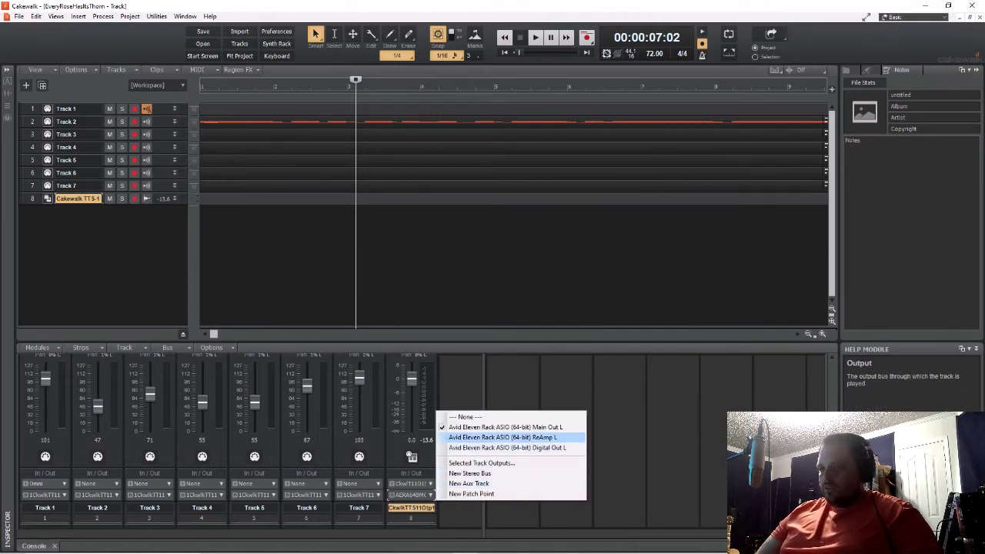
{"action": "left_click", "coordinate": [502, 437]}
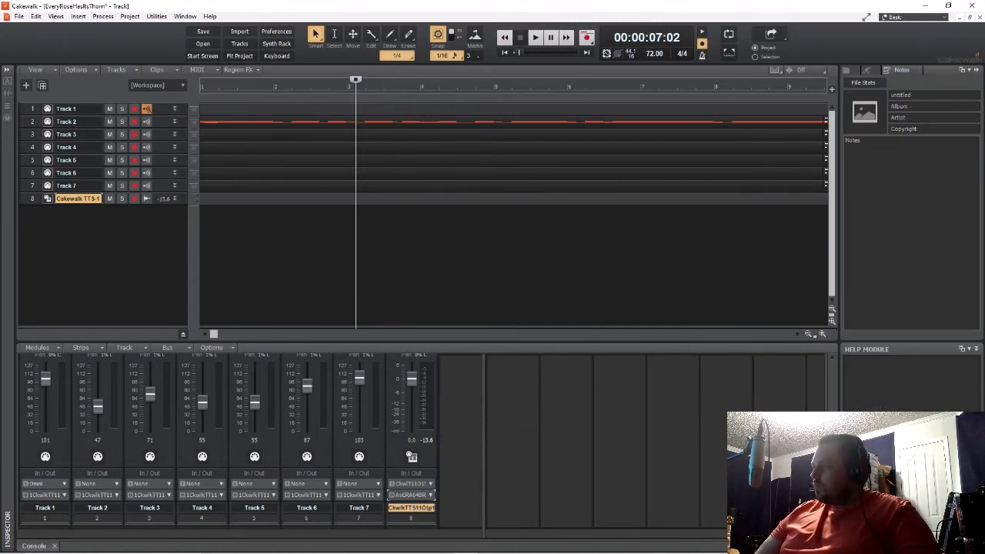
Lower the Cakewalk TTS-1 track's volume to about -14.6 while the song plays, and stop playback
{"action": "key", "text": "space"}
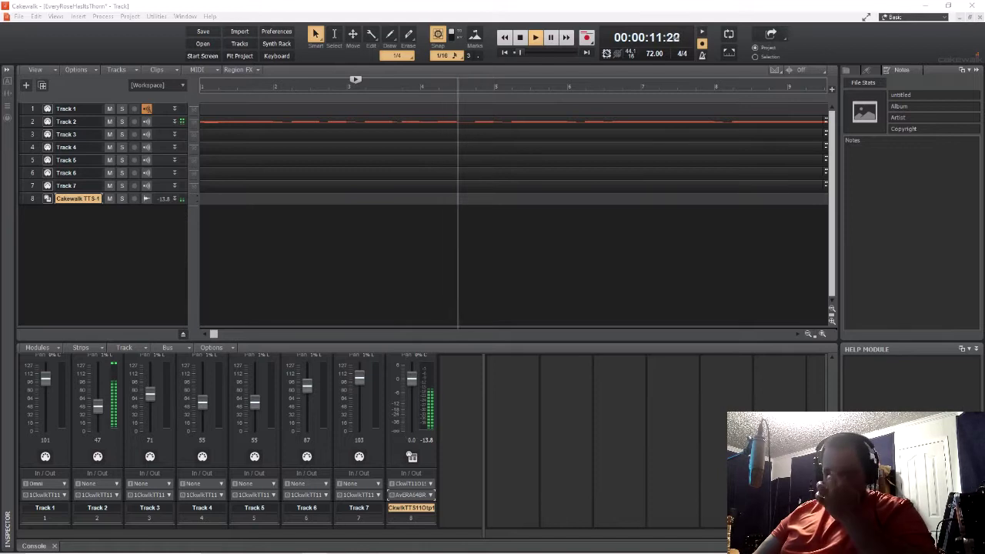
{"action": "left_click_drag", "start_coordinate": [412, 379], "coordinate": [411, 407]}
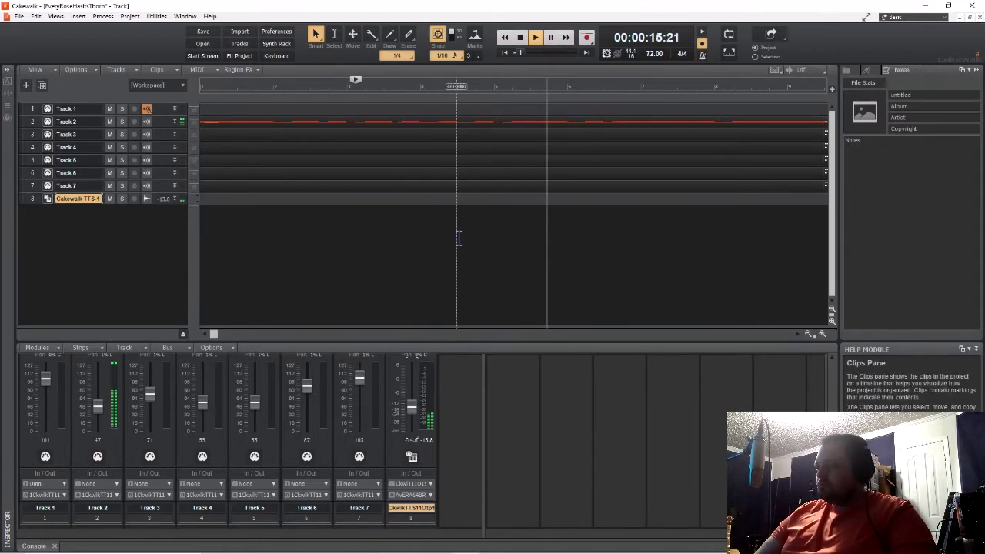
{"action": "key", "text": "space"}
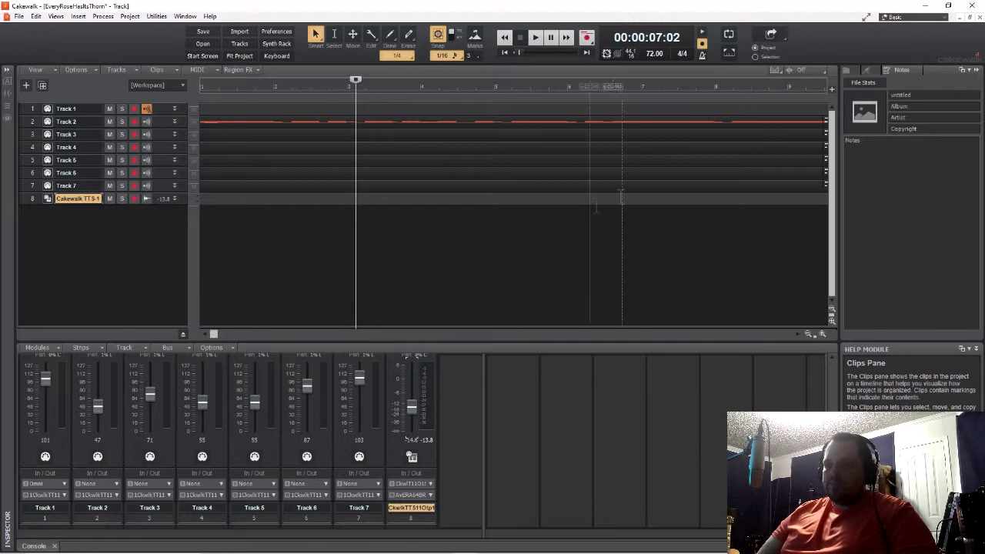
Open the Cakewalk TTS-1 synth's interface from track 8 and move its window clear of the track list
{"action": "left_click", "coordinate": [808, 333]}
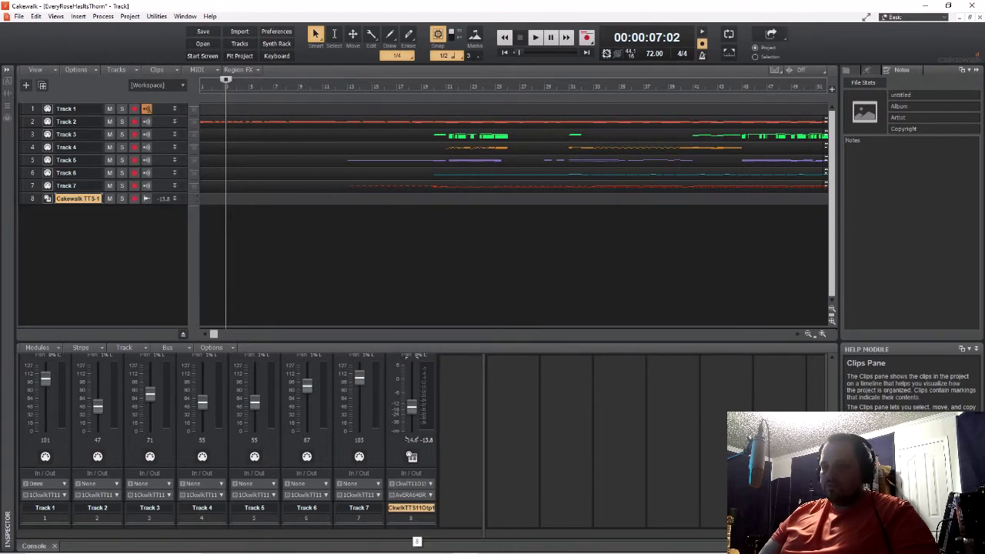
{"action": "left_click", "coordinate": [32, 199]}
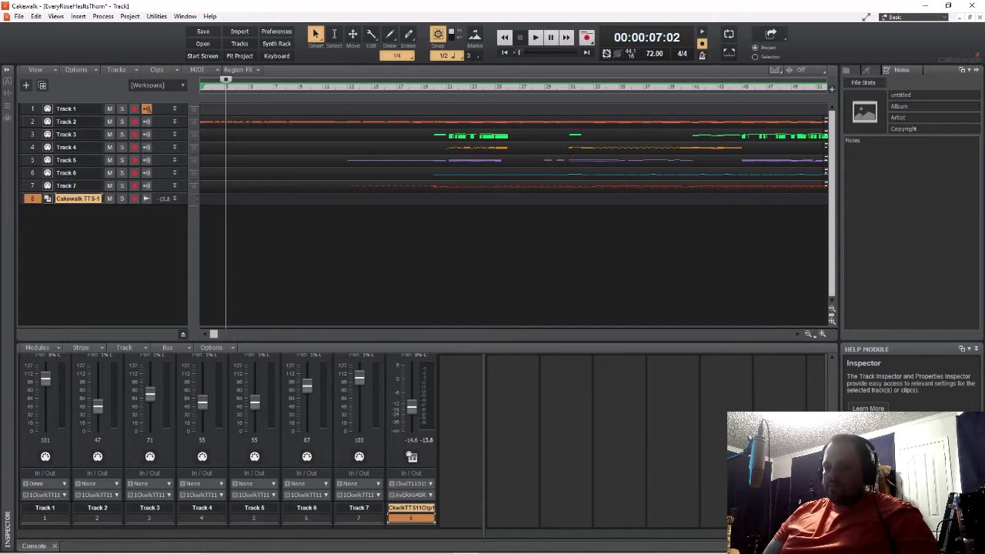
{"action": "scroll", "coordinate": [231, 438], "scroll_direction": "up", "scroll_amount": 3}
{"action": "scroll", "coordinate": [231, 438], "scroll_direction": "down", "scroll_amount": 3}
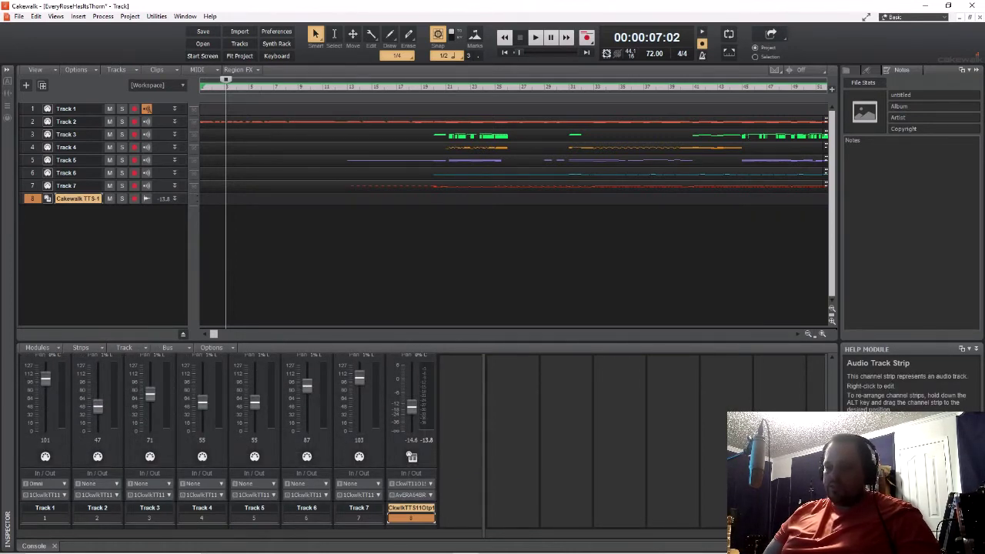
{"action": "double_click", "coordinate": [410, 508]}
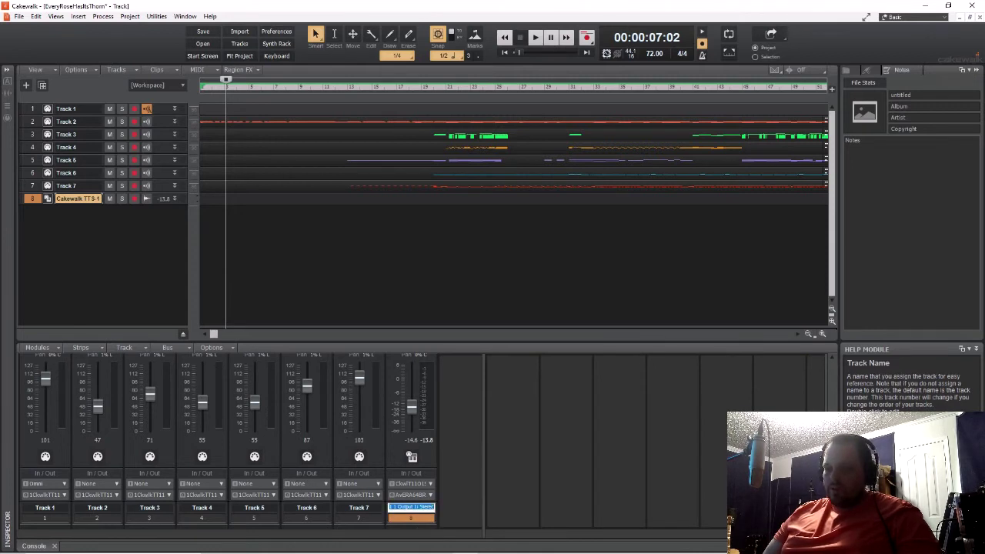
{"action": "left_click", "coordinate": [47, 200]}
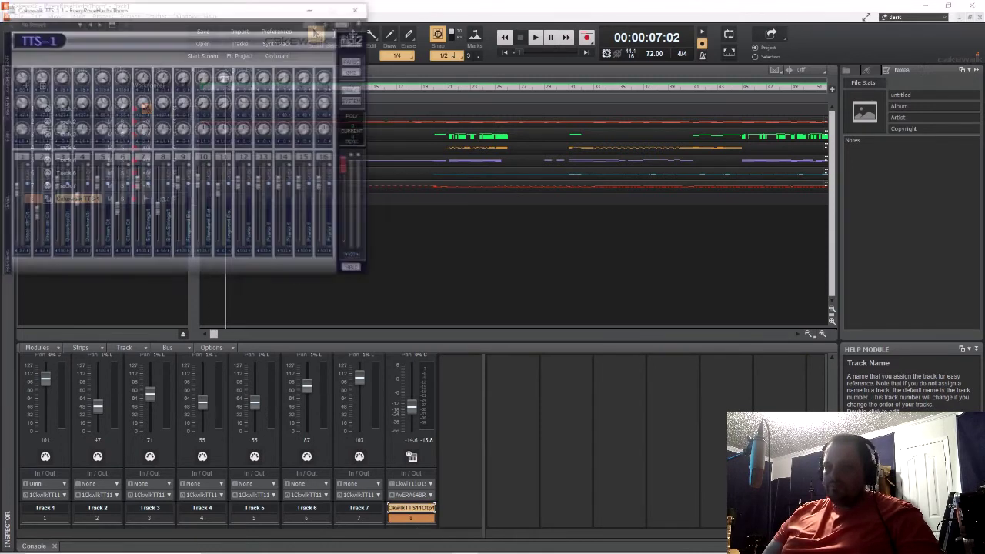
{"action": "left_click_drag", "start_coordinate": [215, 8], "coordinate": [669, 57]}
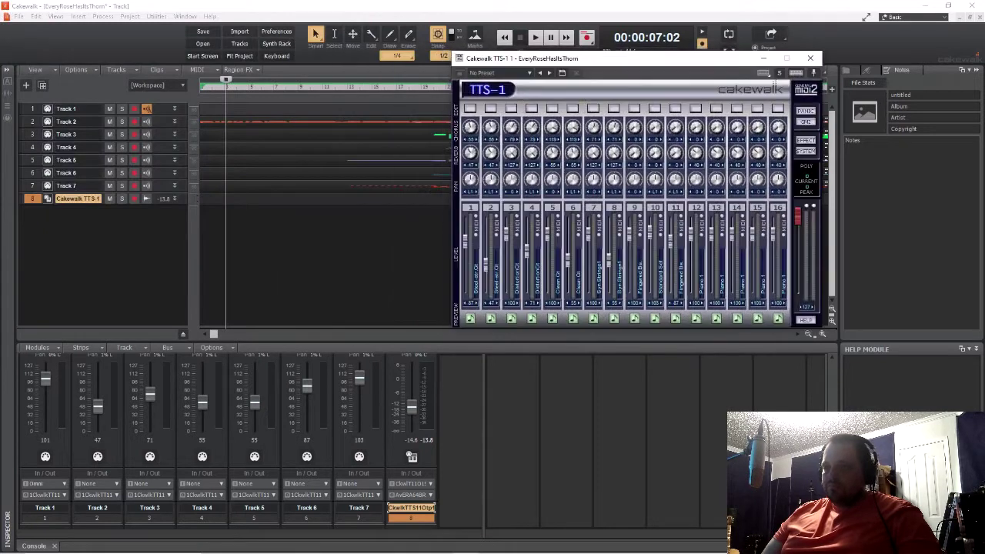
Play the song for a few seconds from around measure 17 with the TTS-1 channels in view, and stop it
{"action": "left_click", "coordinate": [400, 231]}
{"action": "key", "text": "space"}
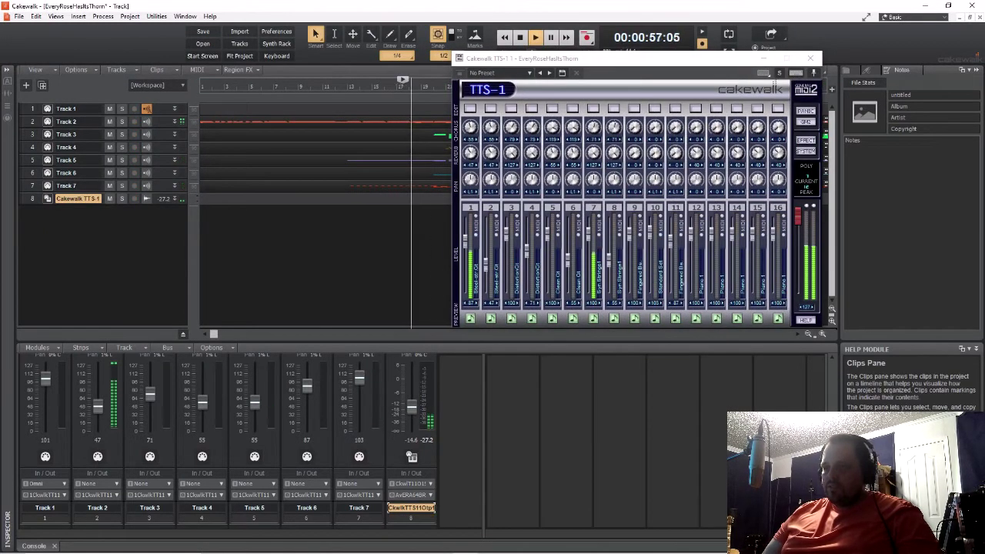
{"action": "key", "text": "space"}
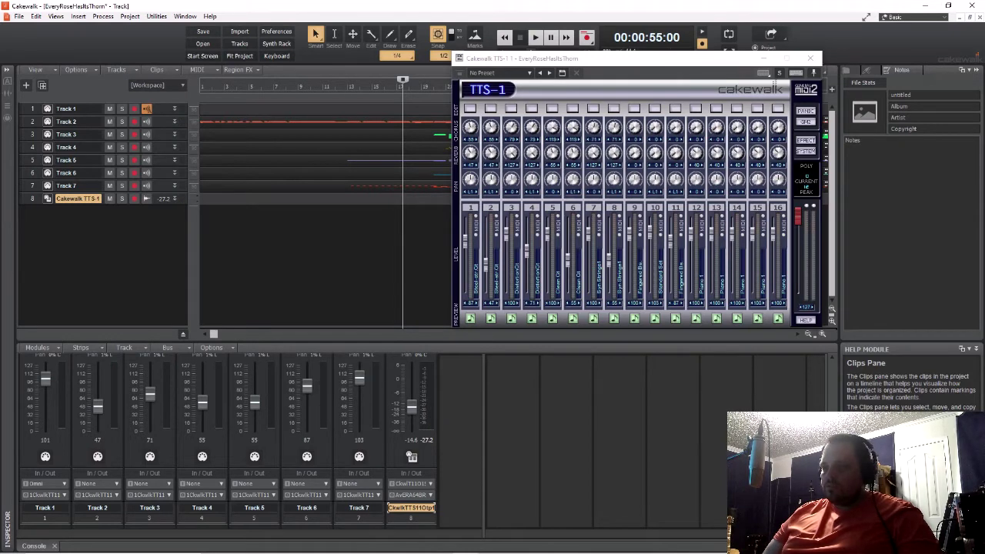
Move the TTS-1 window aside, place the playhead at measure 25, review the synth's channels again, and close its window
{"action": "left_click_drag", "start_coordinate": [538, 58], "coordinate": [782, 87]}
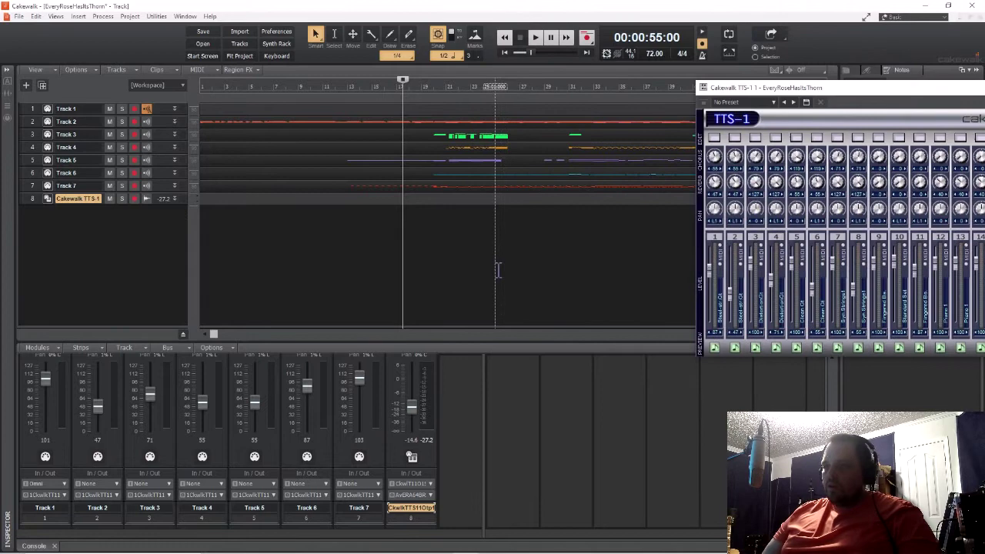
{"action": "left_click", "coordinate": [497, 268]}
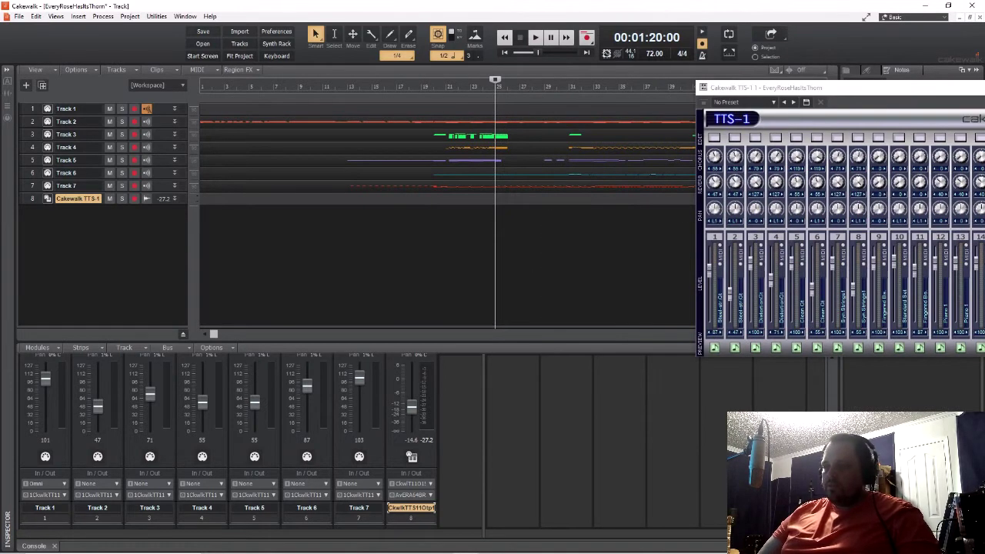
{"action": "left_click_drag", "start_coordinate": [861, 89], "coordinate": [435, 94]}
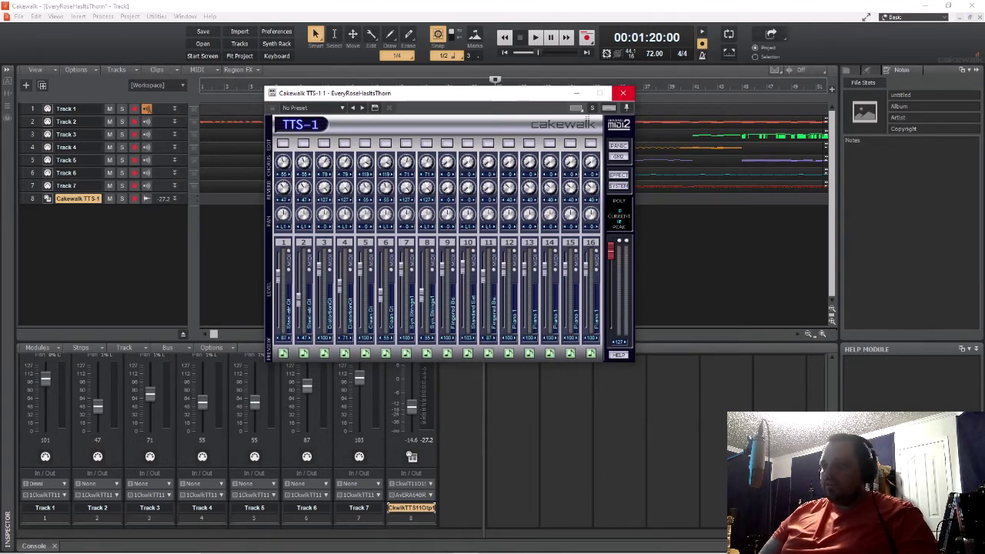
{"action": "left_click", "coordinate": [623, 93]}
Play the song for a few seconds from the middle of measure 28, and stop it
{"action": "left_click", "coordinate": [539, 254]}
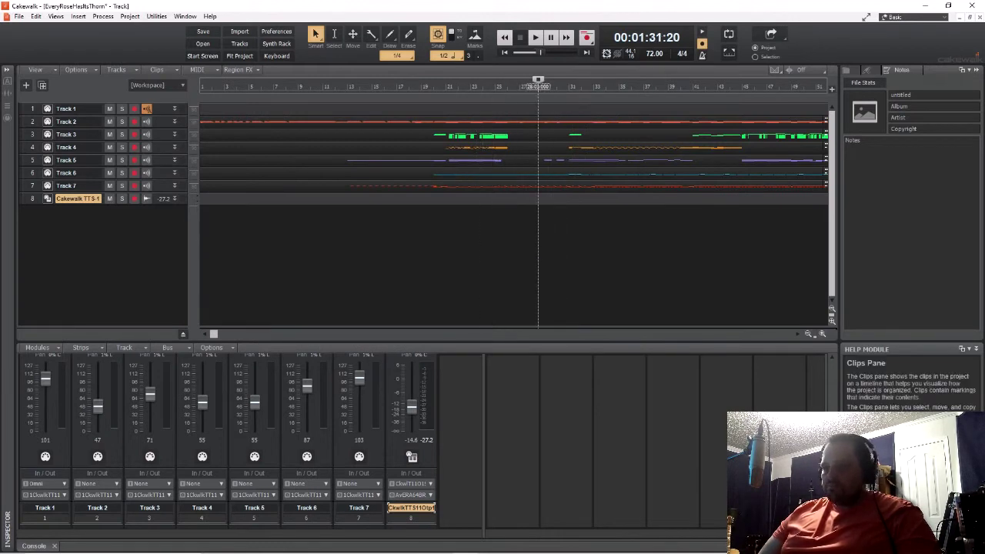
{"action": "key", "text": "space"}
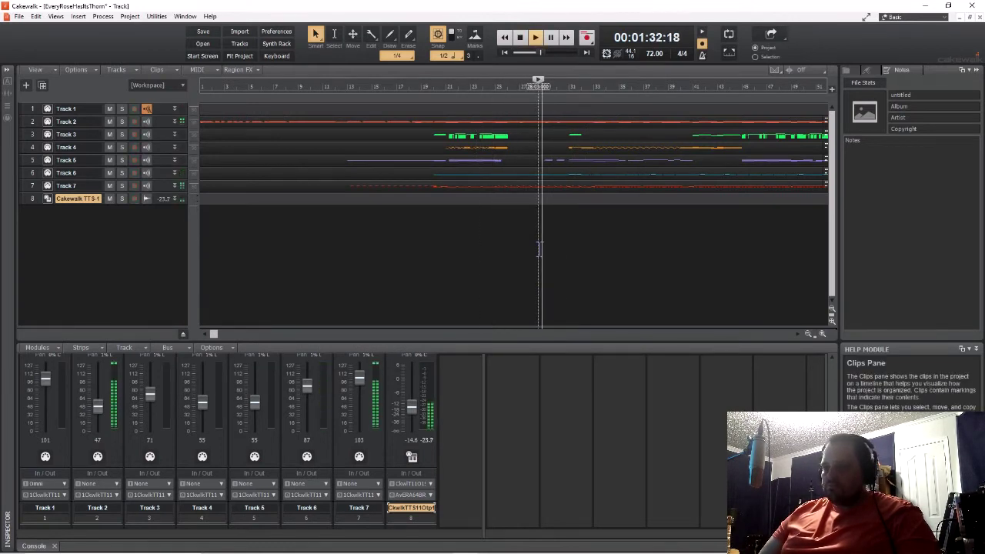
{"action": "key", "text": "space"}
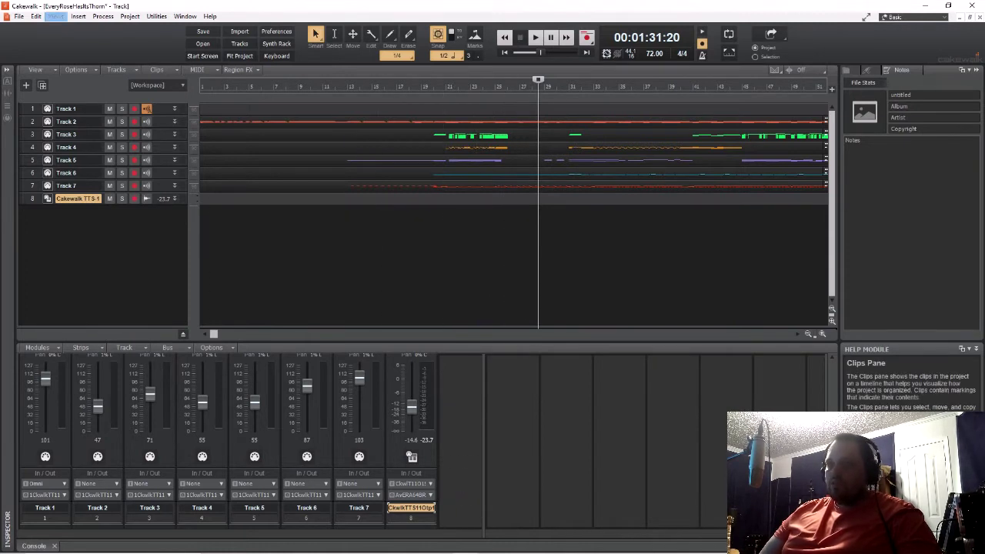
{"action": "left_click", "coordinate": [488, 250]}
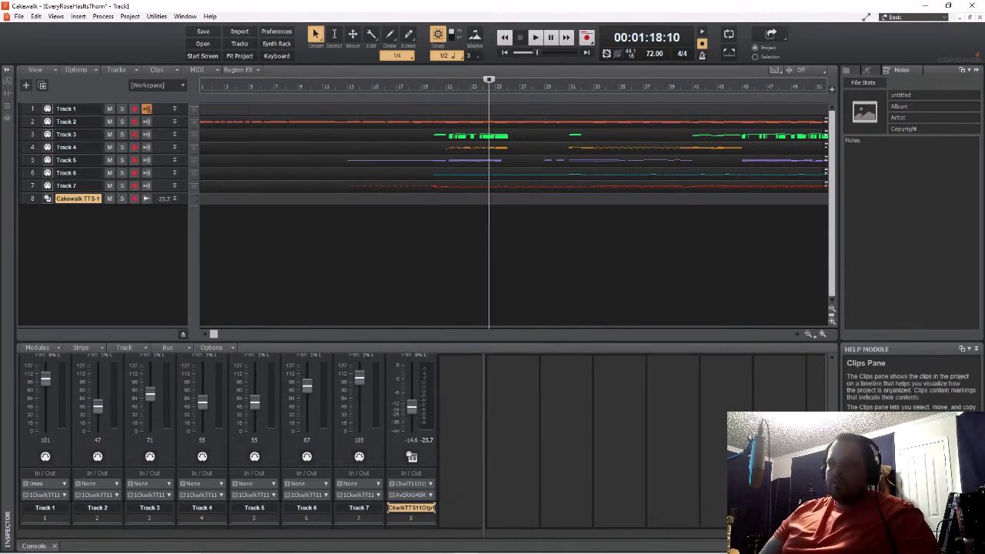
{"action": "left_click", "coordinate": [78, 16]}
{"action": "left_click", "coordinate": [95, 38]}
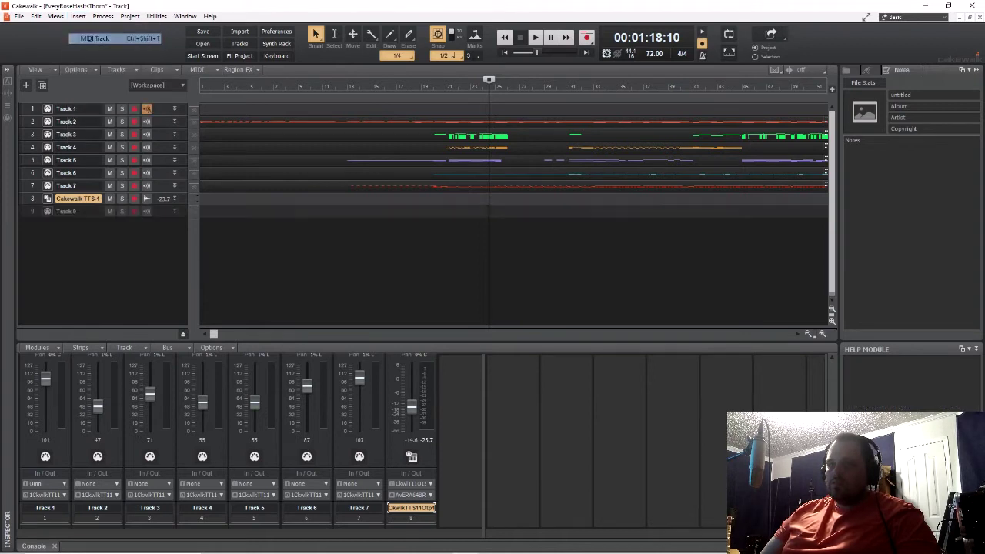
{"action": "left_click", "coordinate": [35, 16]}
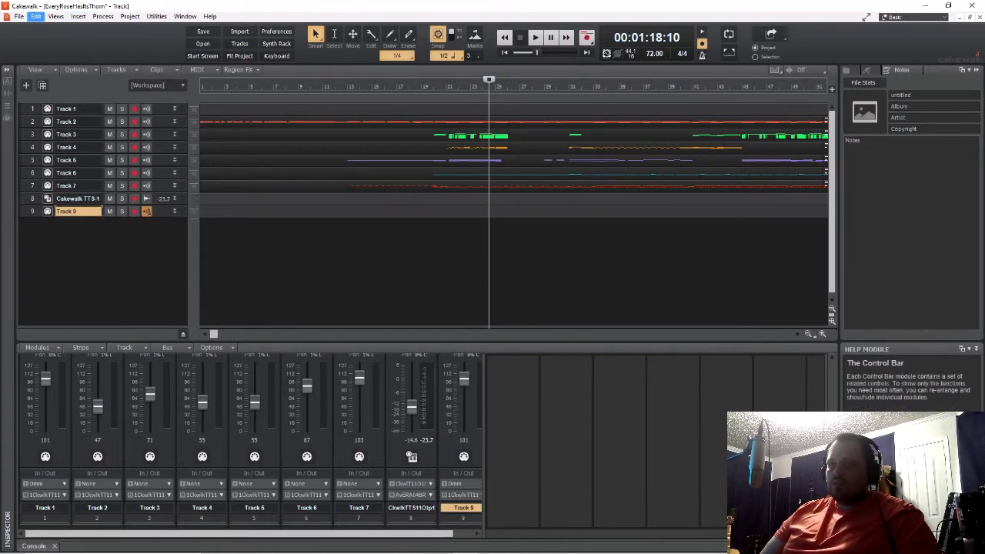
{"action": "left_click", "coordinate": [70, 28]}
Insert the SI-Drum Kit soft synth as a simple instrument track with MIDI output enabled
{"action": "left_click", "coordinate": [79, 16]}
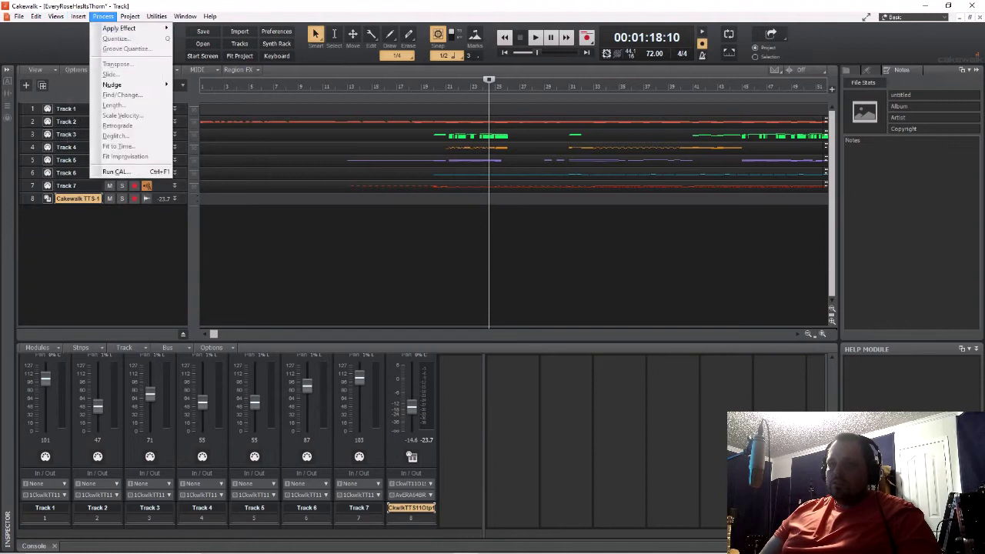
{"action": "mouse_move", "coordinate": [94, 49]}
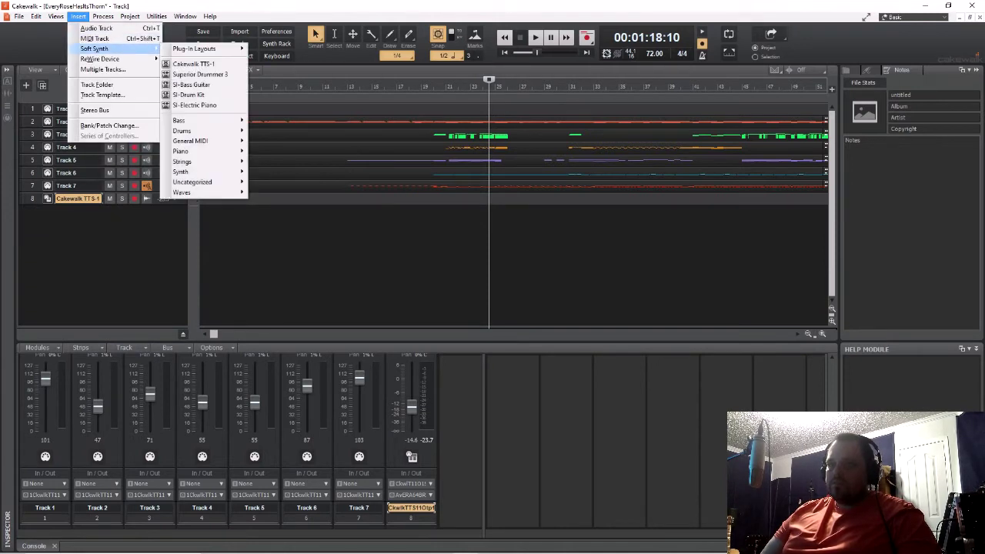
{"action": "mouse_move", "coordinate": [194, 49]}
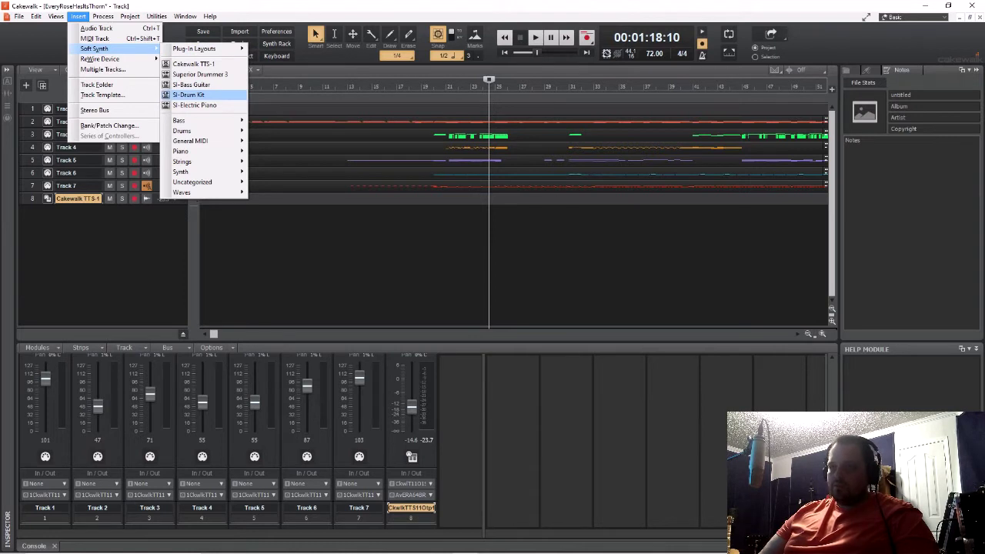
{"action": "left_click", "coordinate": [189, 95]}
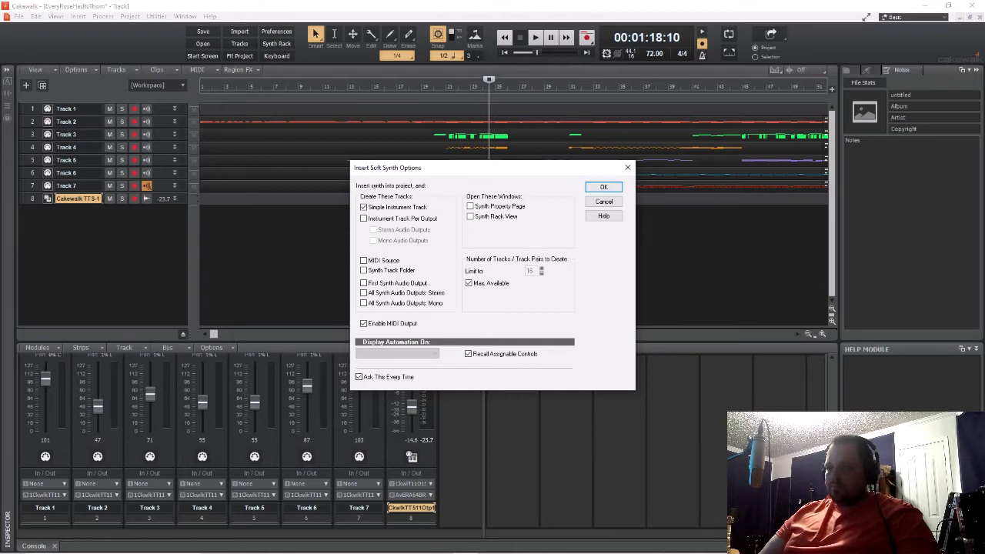
{"action": "key", "text": "Return"}
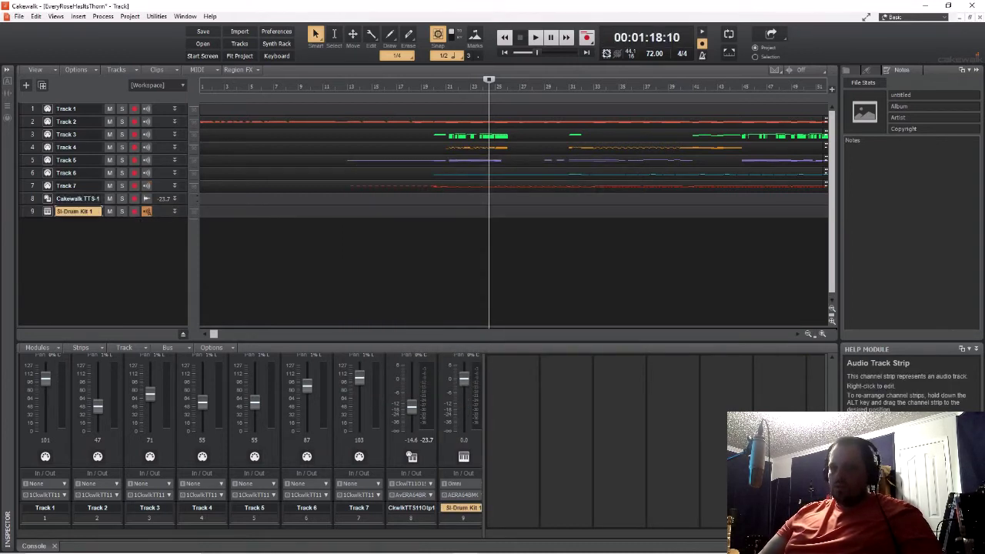
Place the playhead around measure 24 and route the SI-Drum Kit track's output to Avid Eleven Rack ASIO (64-bit) ReAmp L
{"action": "left_click", "coordinate": [483, 257]}
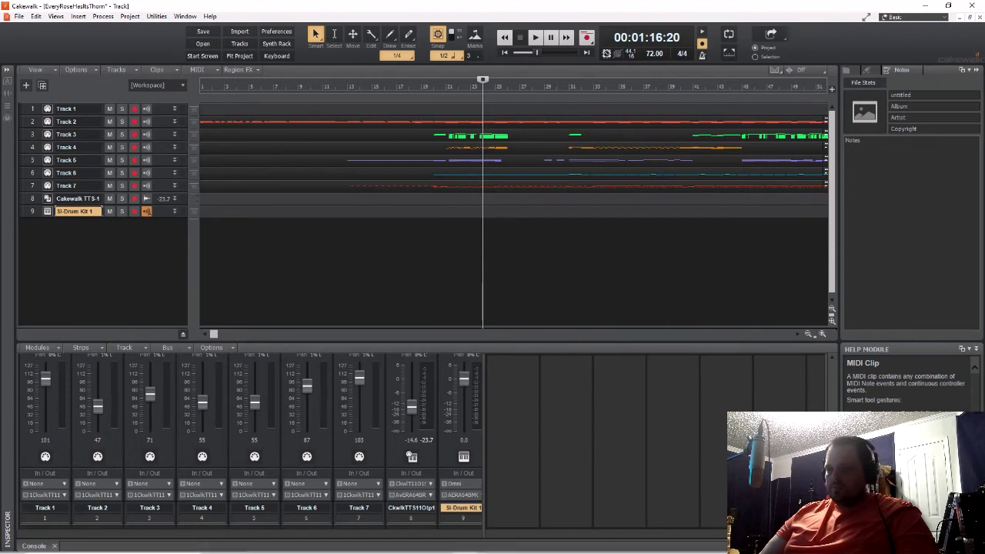
{"action": "left_click", "coordinate": [461, 494]}
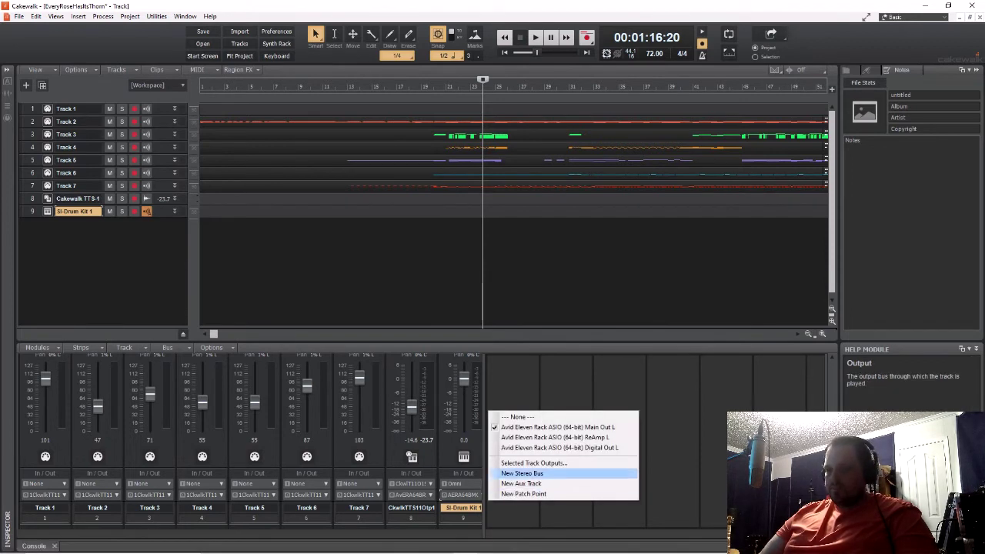
{"action": "left_click", "coordinate": [554, 437]}
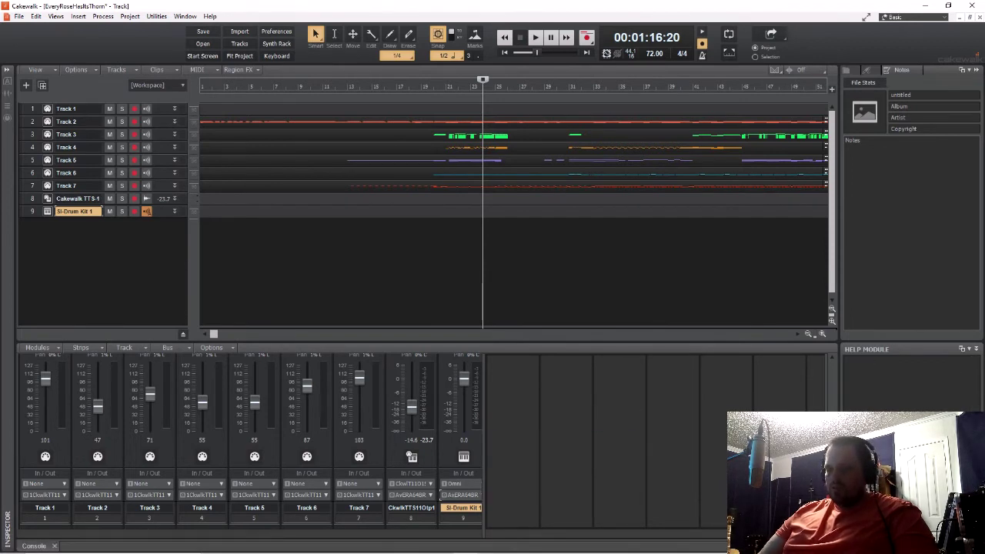
Rename Track 7 as drums
{"action": "left_click", "coordinate": [360, 508]}
{"action": "double_click", "coordinate": [360, 508]}
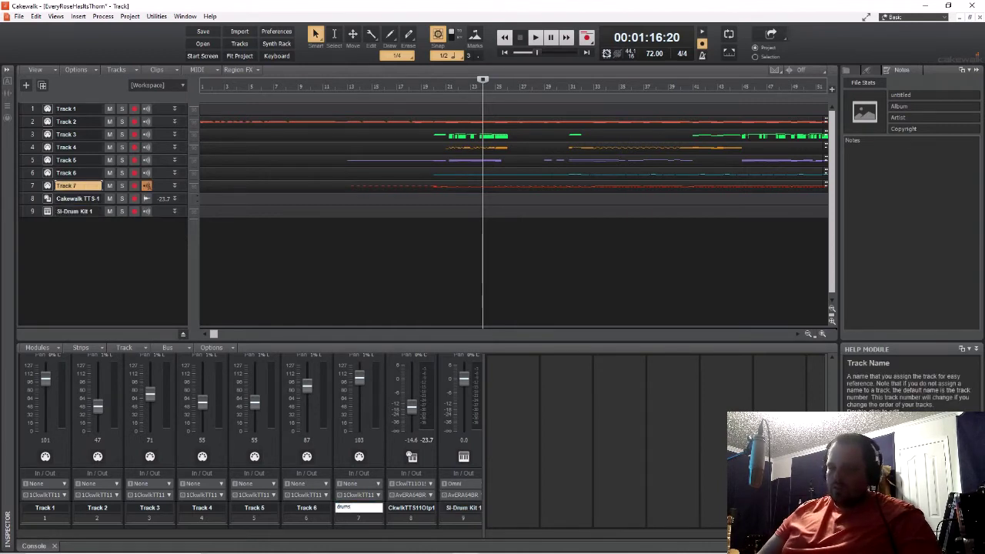
{"action": "key", "text": "Return"}
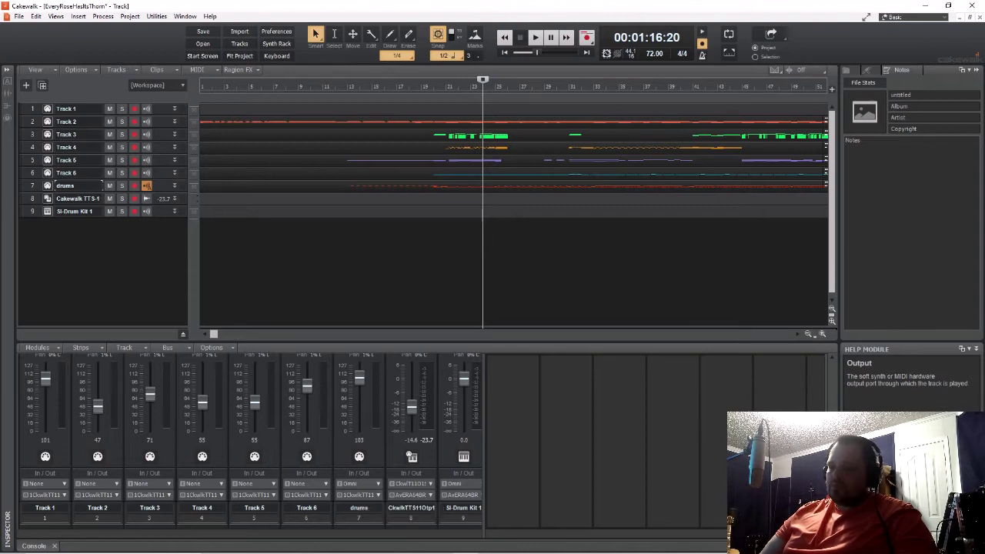
Route the drums track's output to the SI-Drum Kit 1 synth
{"action": "left_click", "coordinate": [359, 495]}
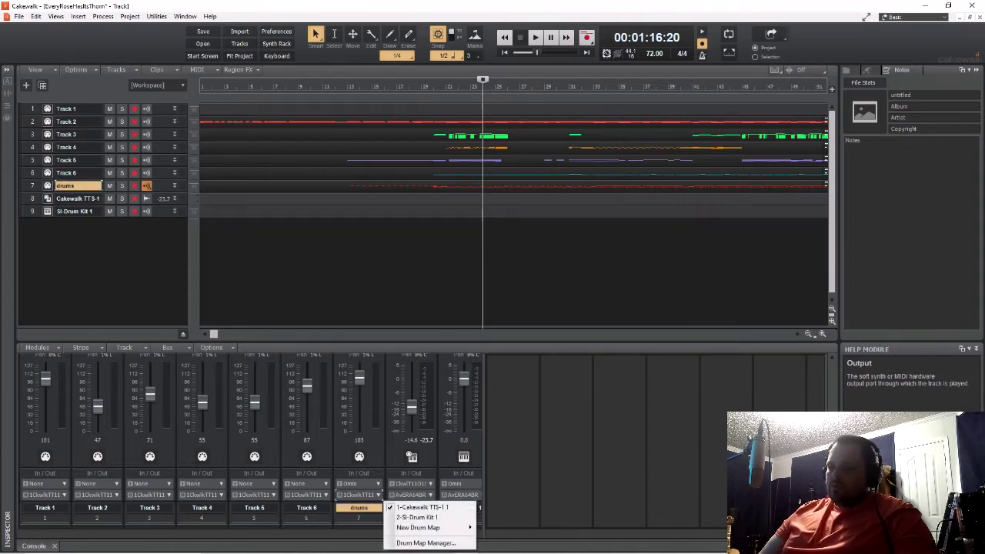
{"action": "left_click", "coordinate": [358, 495]}
{"action": "left_click", "coordinate": [531, 469]}
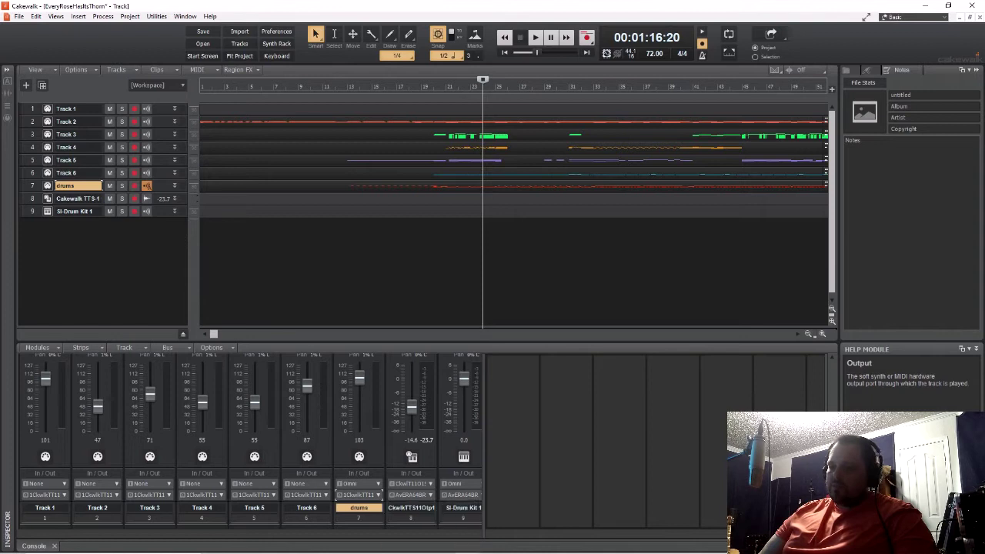
{"action": "left_click", "coordinate": [359, 494]}
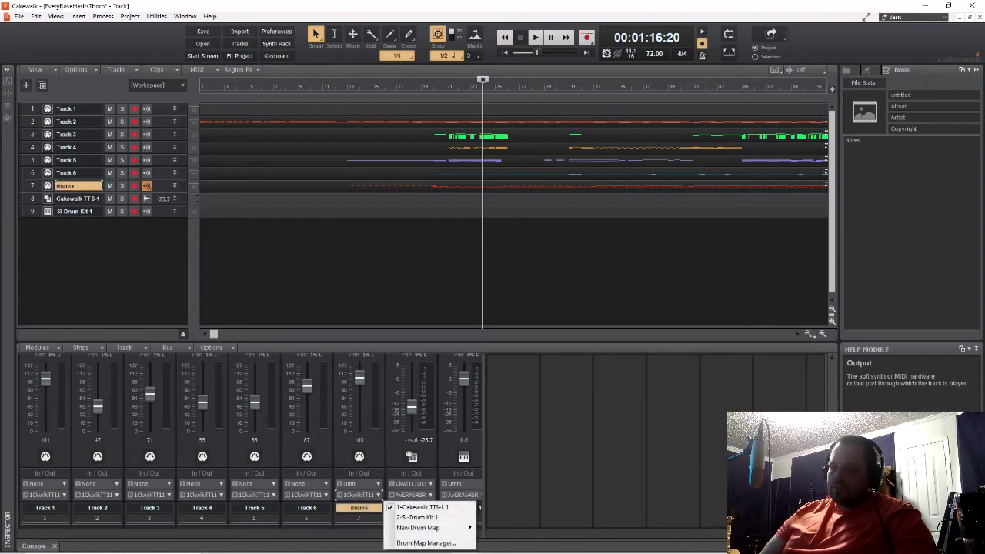
{"action": "left_click", "coordinate": [416, 517]}
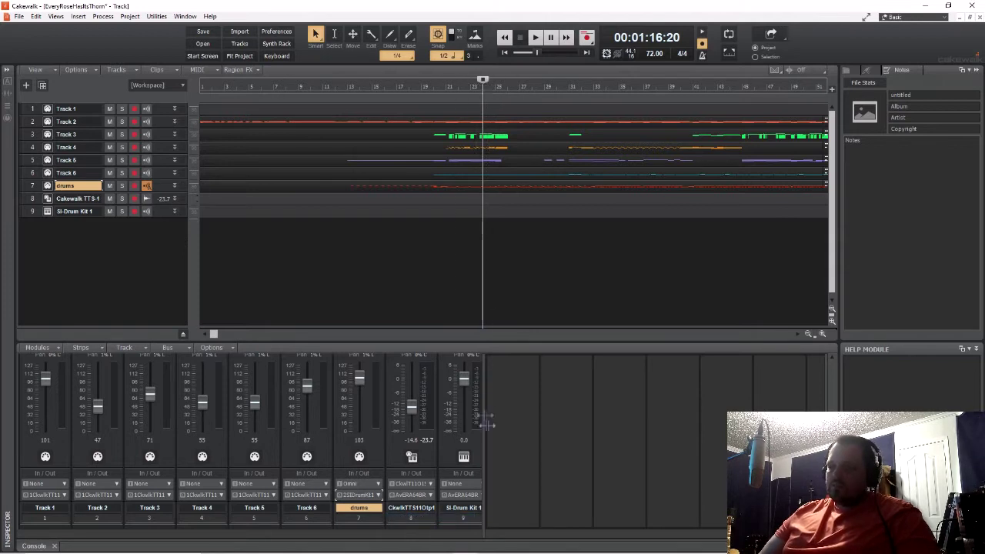
Play the song, lower the SI-Drum Kit 1 track's volume to -3.8 during playback, and stop it
{"action": "key", "text": "space"}
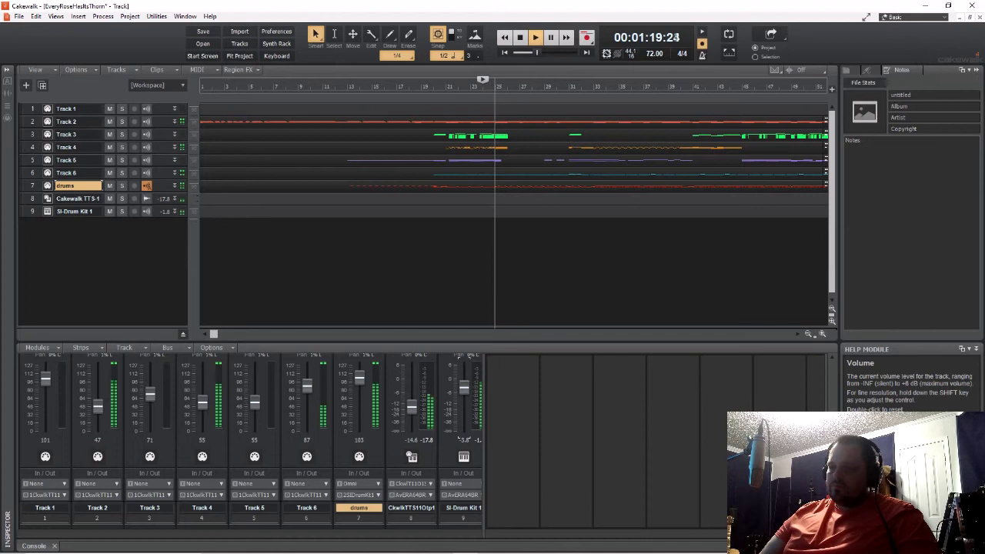
{"action": "key", "text": "space"}
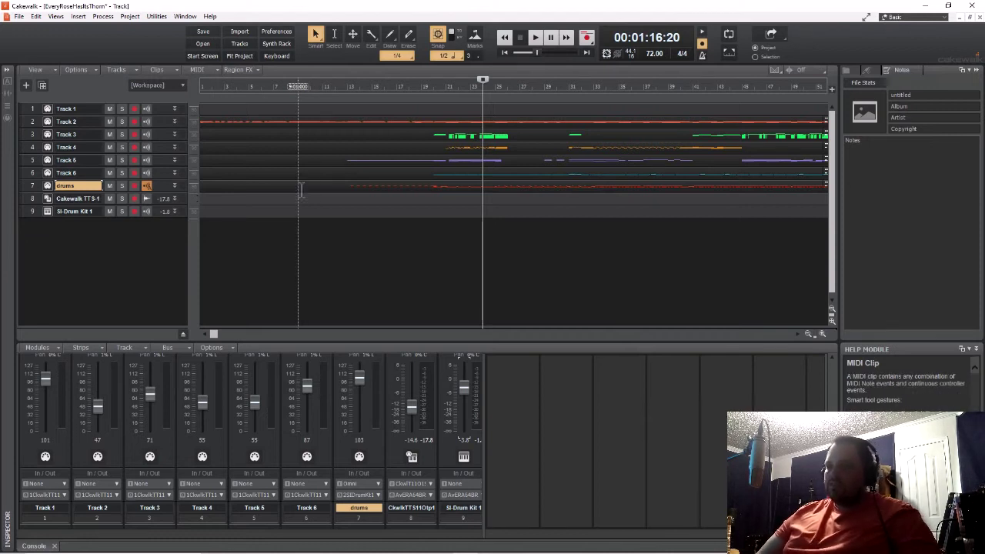
Move the MIDI clip from the drums track down to the SI-Drum Kit 1 track, keeping its timing
{"action": "left_click", "coordinate": [454, 186]}
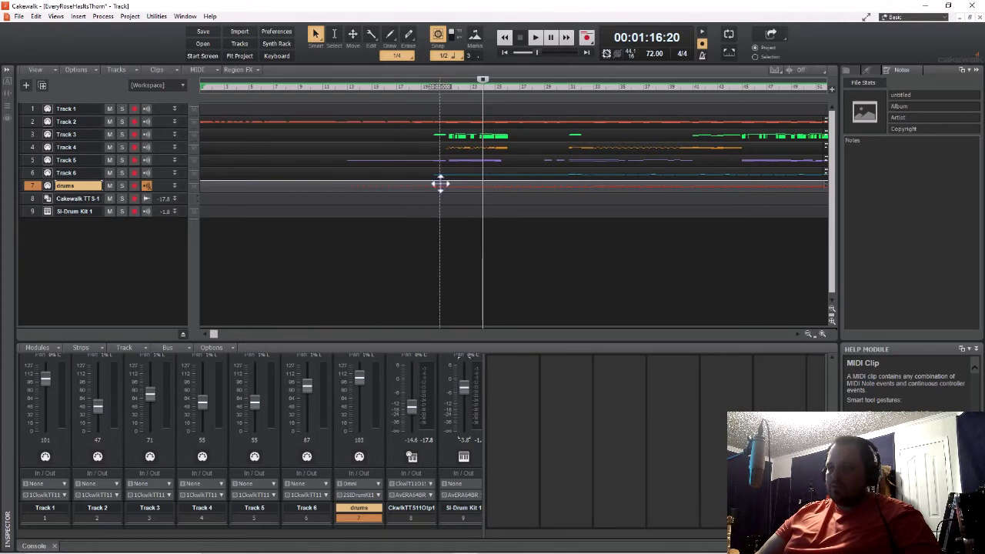
{"action": "left_click", "coordinate": [352, 35]}
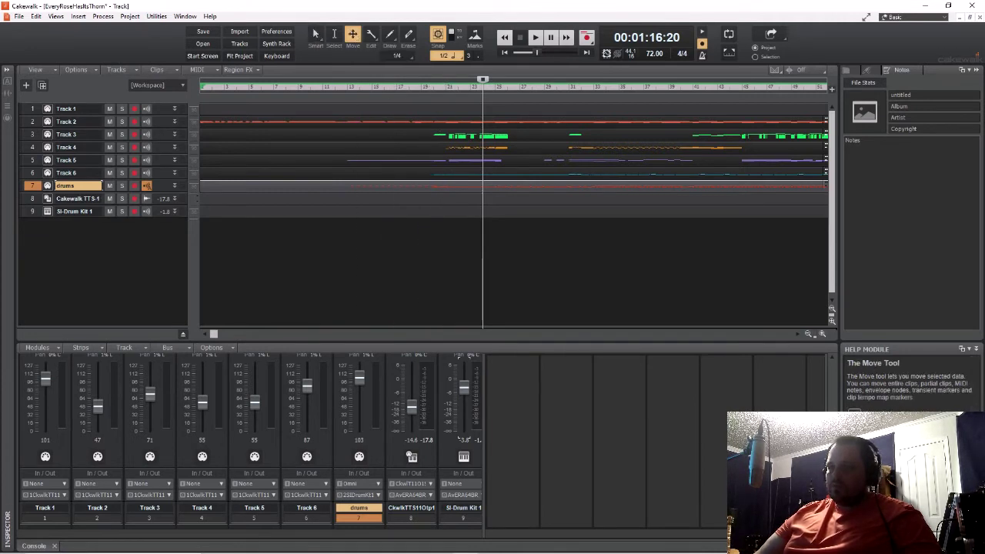
{"action": "left_click", "coordinate": [315, 34]}
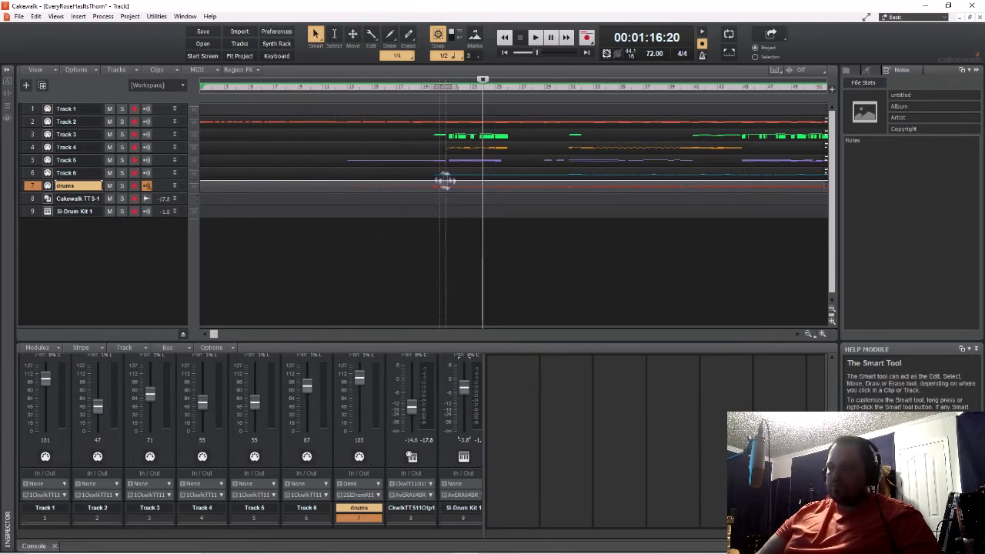
{"action": "left_click_drag", "start_coordinate": [478, 185], "coordinate": [477, 213]}
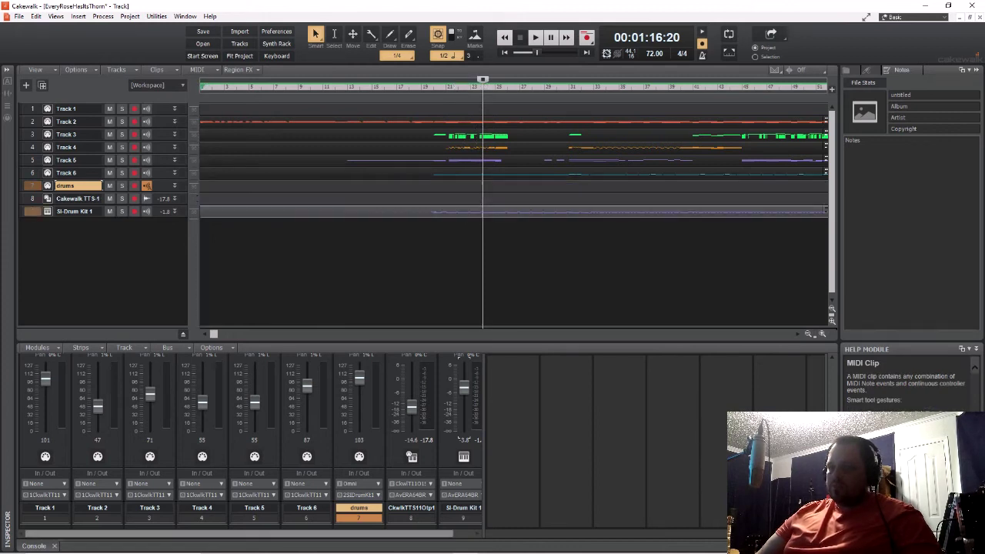
Delete the emptied drums track
{"action": "left_click", "coordinate": [75, 211]}
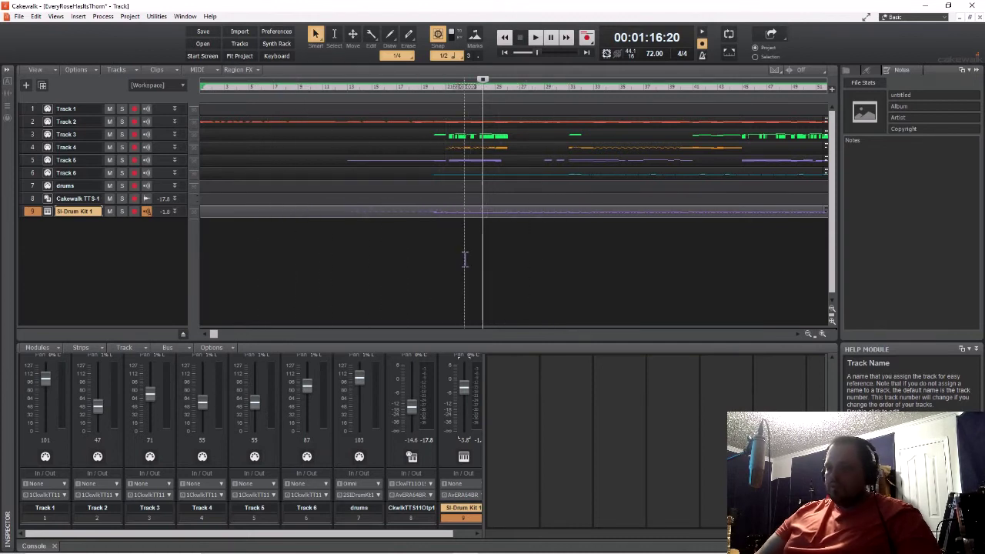
{"action": "left_click", "coordinate": [75, 185]}
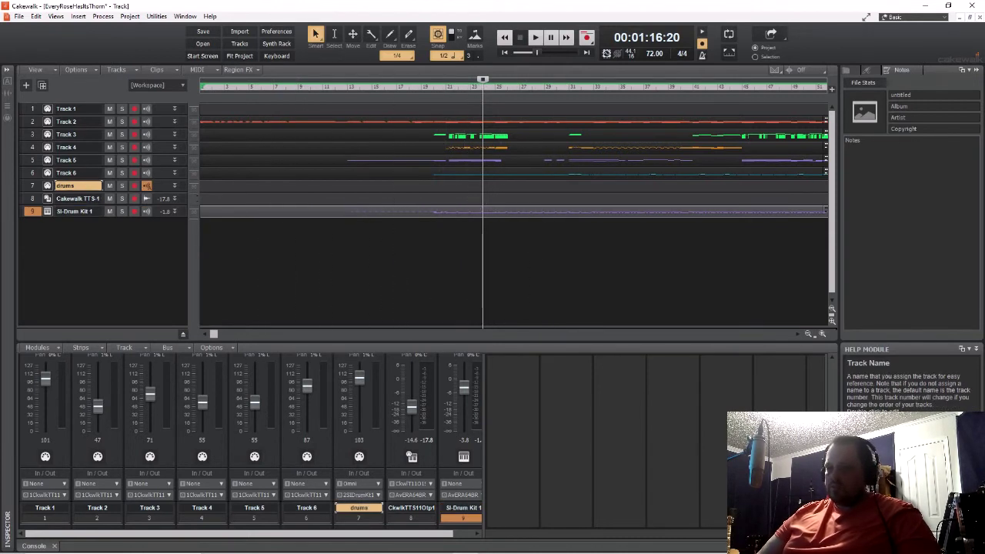
{"action": "right_click", "coordinate": [32, 185]}
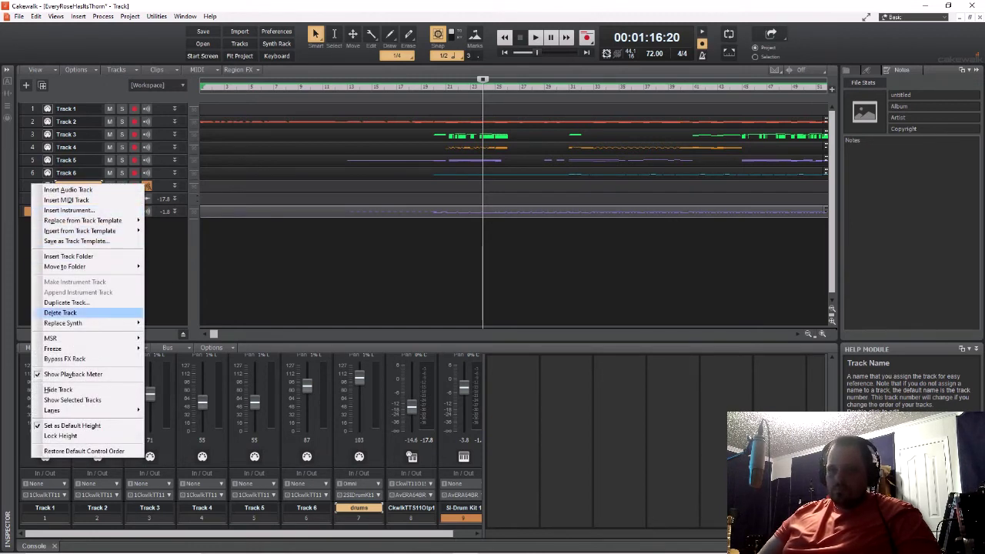
{"action": "left_click", "coordinate": [60, 313]}
Play the song from measure 21, solo the SI-Drum Kit 1 track to hear it alone, stop playback and unsolo it
{"action": "left_click", "coordinate": [422, 226]}
{"action": "left_click", "coordinate": [447, 227]}
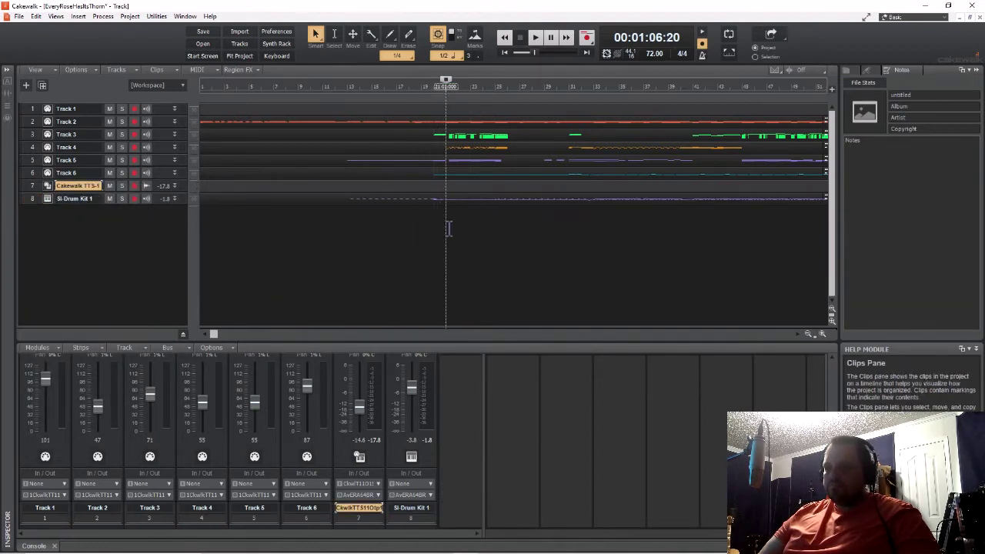
{"action": "key", "text": "space"}
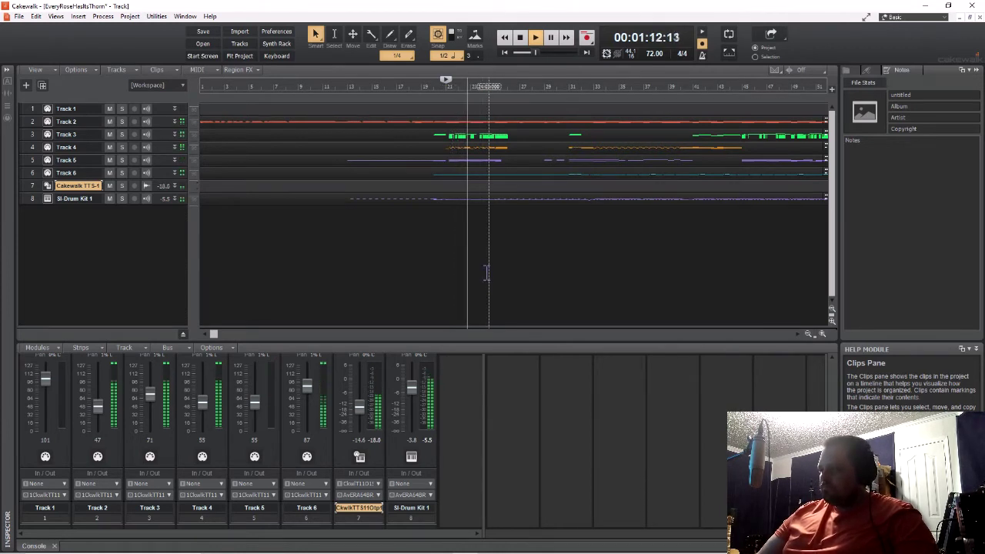
{"action": "scroll", "coordinate": [462, 411], "scroll_direction": "up", "scroll_amount": 2}
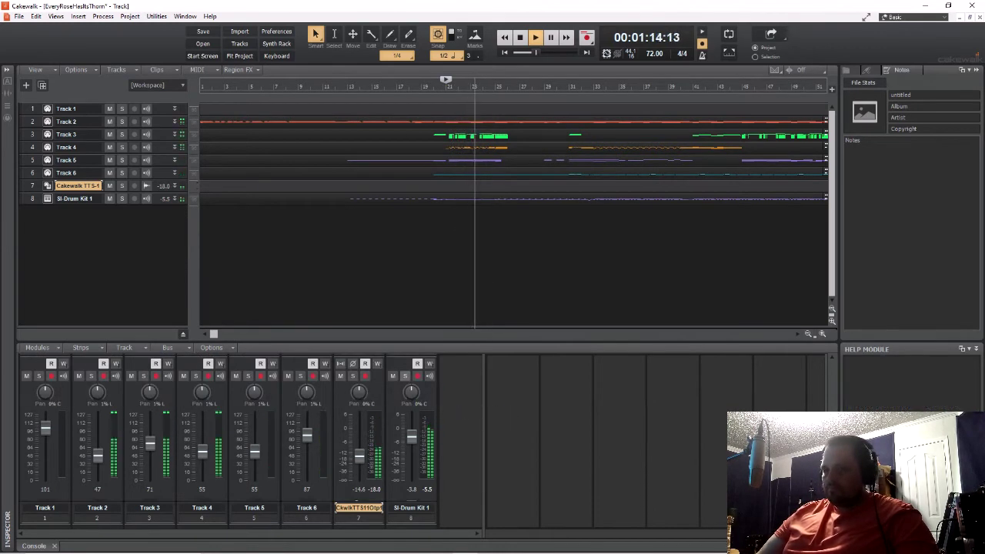
{"action": "left_click", "coordinate": [405, 375]}
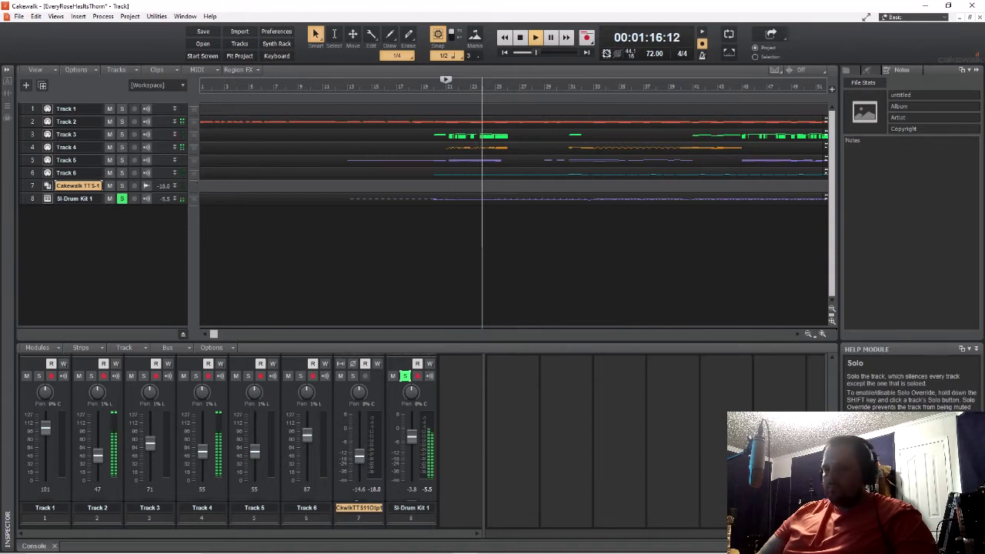
{"action": "key", "text": "space"}
{"action": "left_click", "coordinate": [405, 375]}
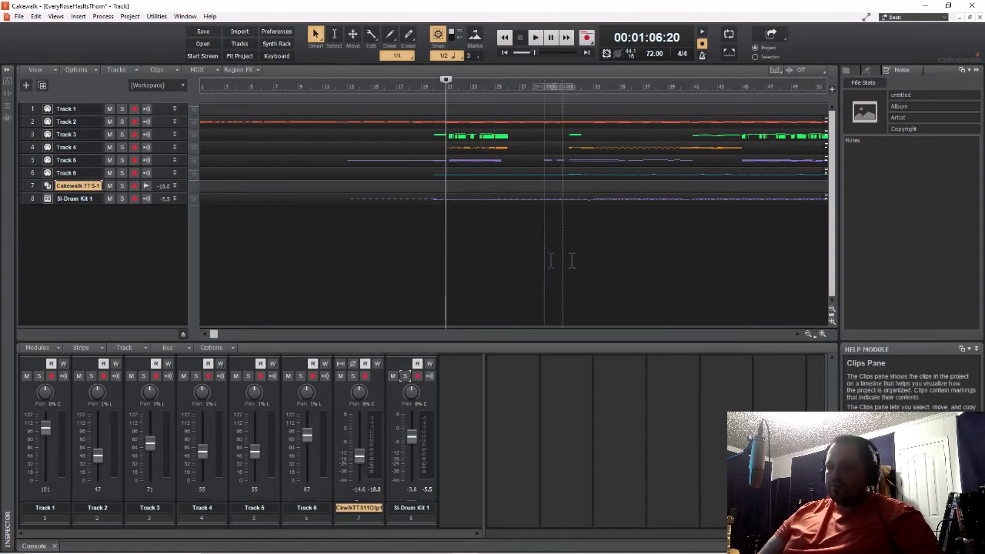
Play the song briefly from measure 34, and stop it
{"action": "left_click", "coordinate": [605, 247]}
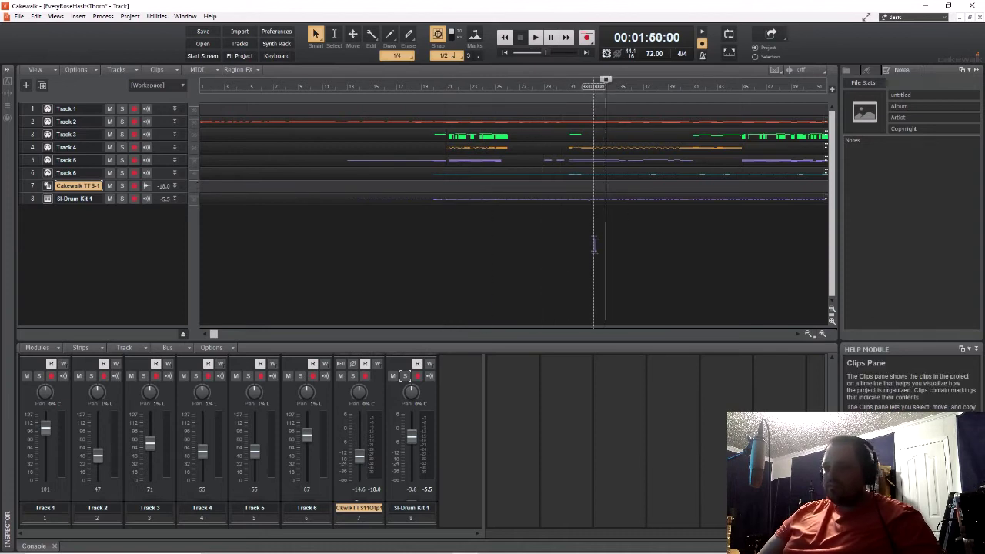
{"action": "scroll", "coordinate": [462, 431], "scroll_direction": "up", "scroll_amount": 4}
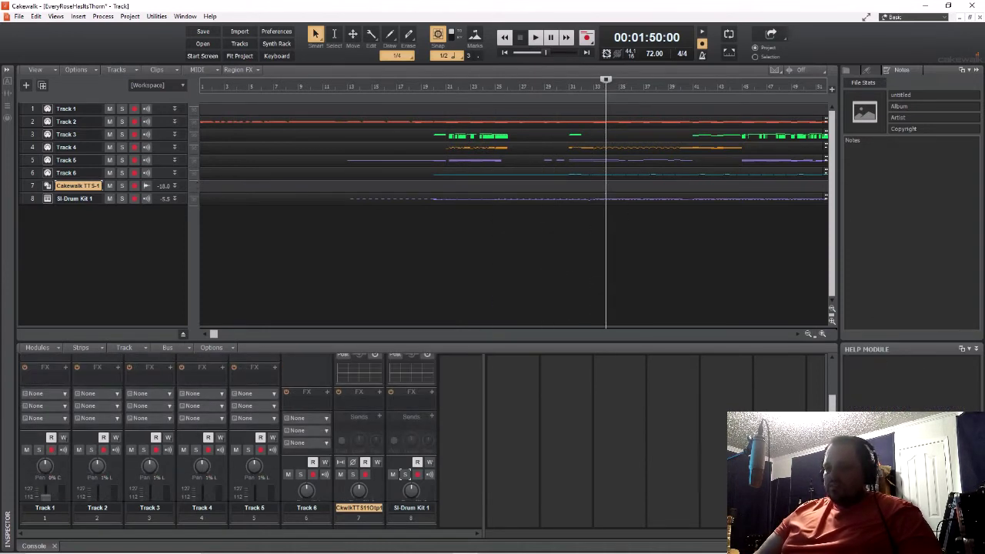
{"action": "scroll", "coordinate": [231, 439], "scroll_direction": "down", "scroll_amount": 3}
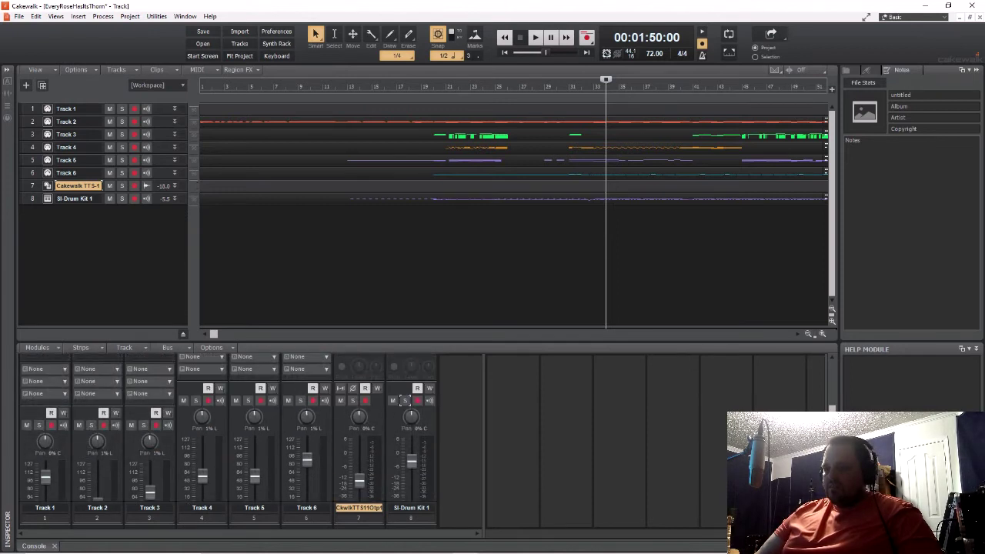
{"action": "scroll", "coordinate": [227, 438], "scroll_direction": "up", "scroll_amount": 3}
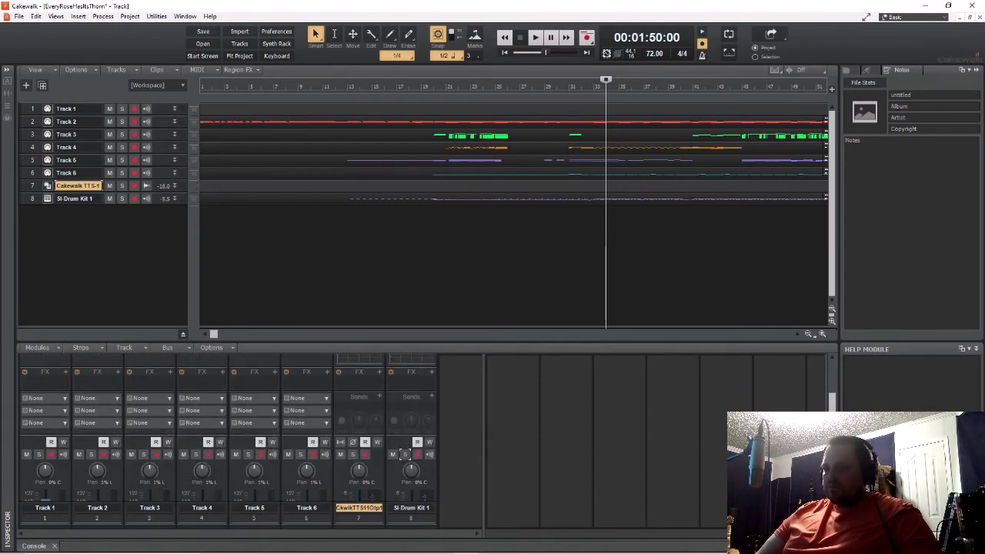
{"action": "key", "text": "space"}
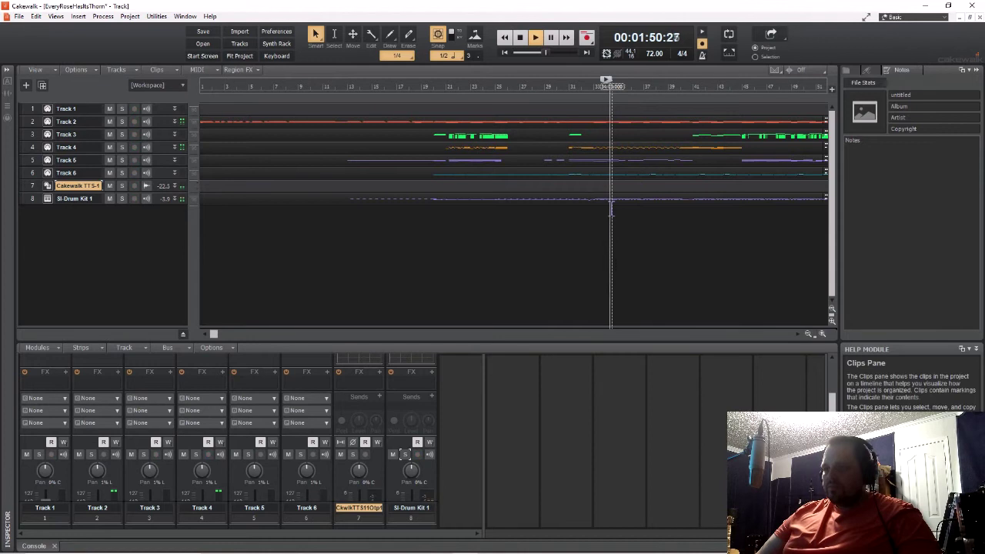
{"action": "key", "text": "space"}
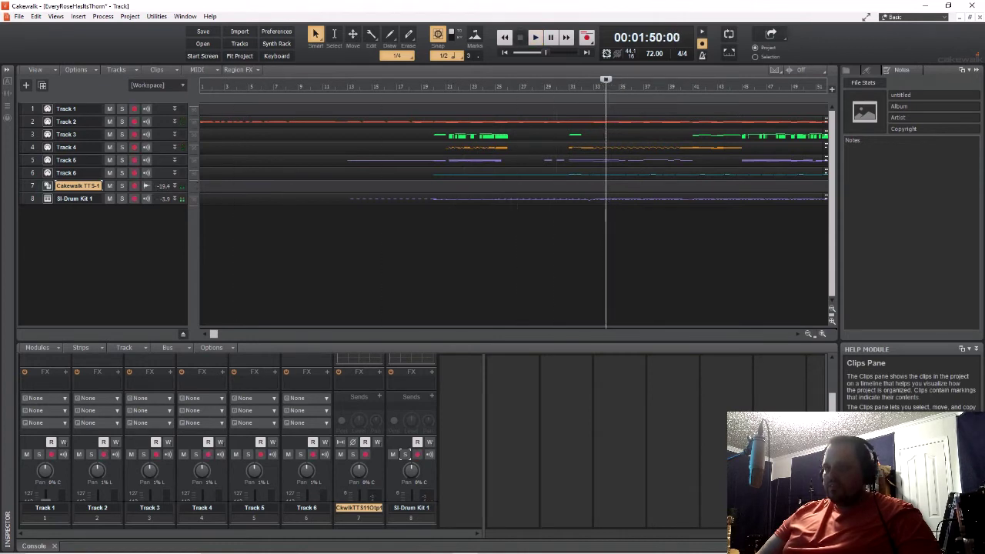
View the Cakewalk TTS-1 and SI-Drum Kit 1 synth interfaces, playing the song briefly with the drum kit open, and close both
{"action": "left_click", "coordinate": [48, 185]}
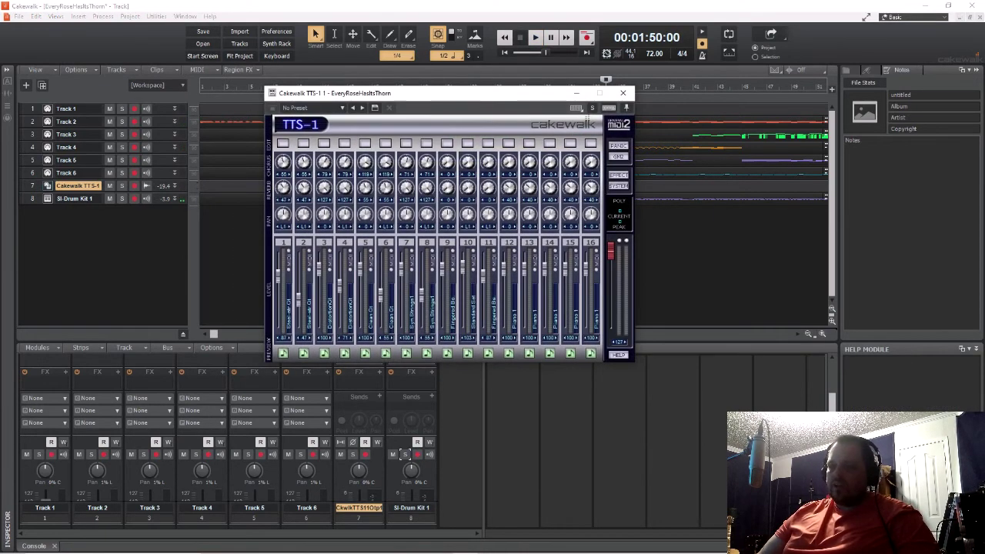
{"action": "left_click", "coordinate": [623, 93]}
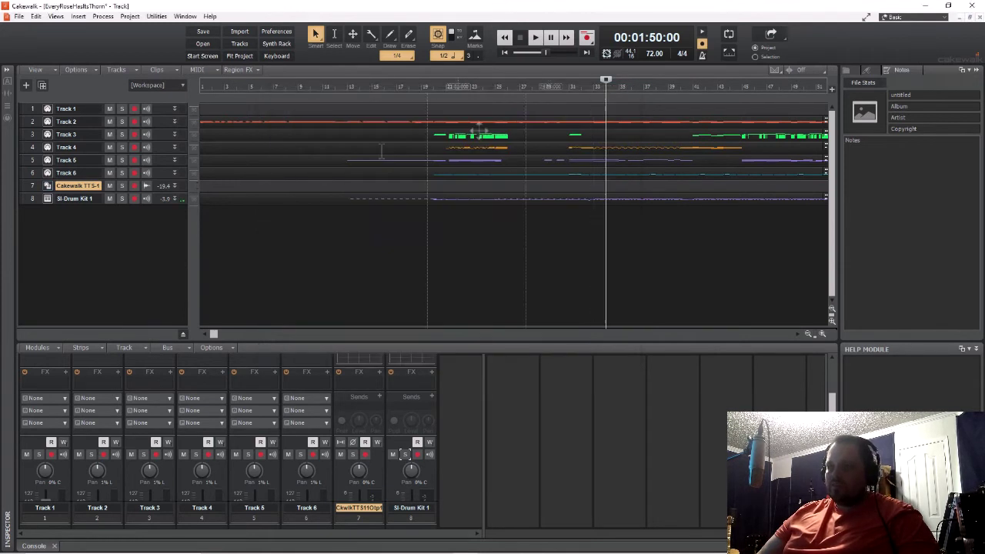
{"action": "left_click", "coordinate": [47, 199]}
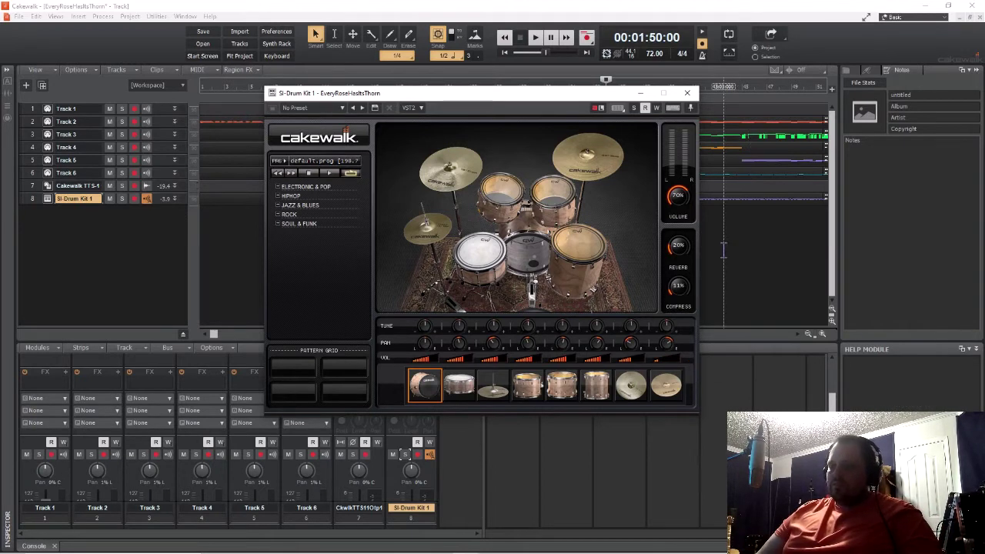
{"action": "key", "text": "space"}
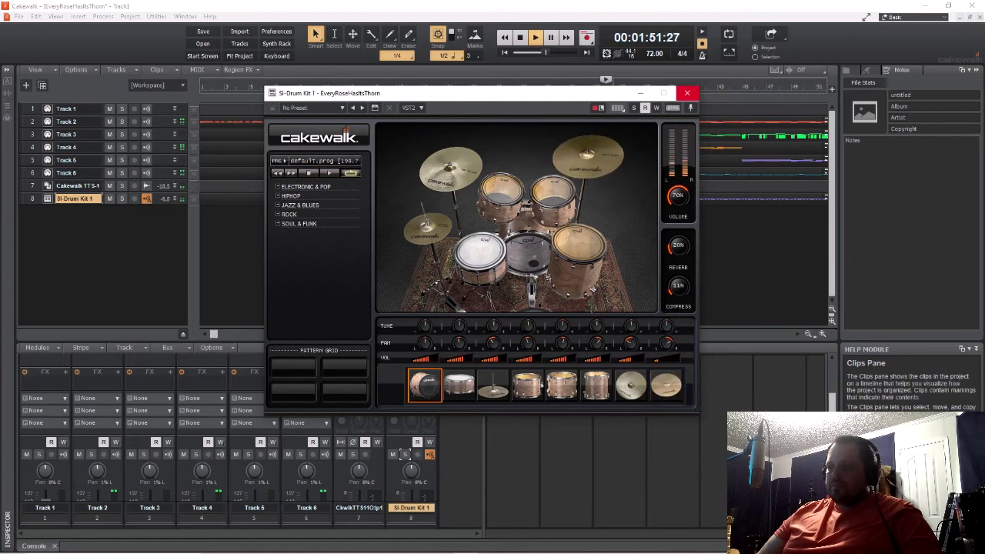
{"action": "left_click", "coordinate": [687, 93]}
{"action": "key", "text": "space"}
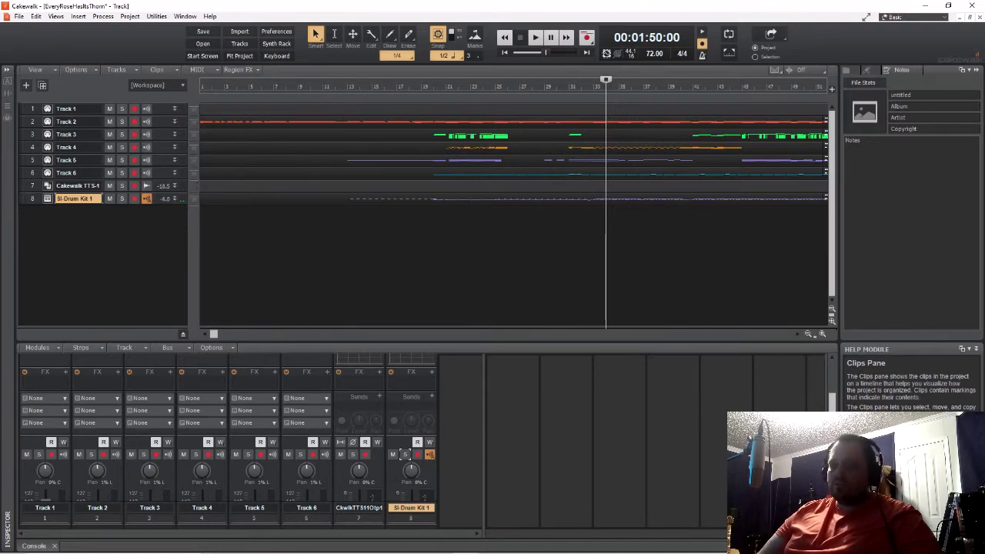
{"action": "left_click", "coordinate": [75, 199]}
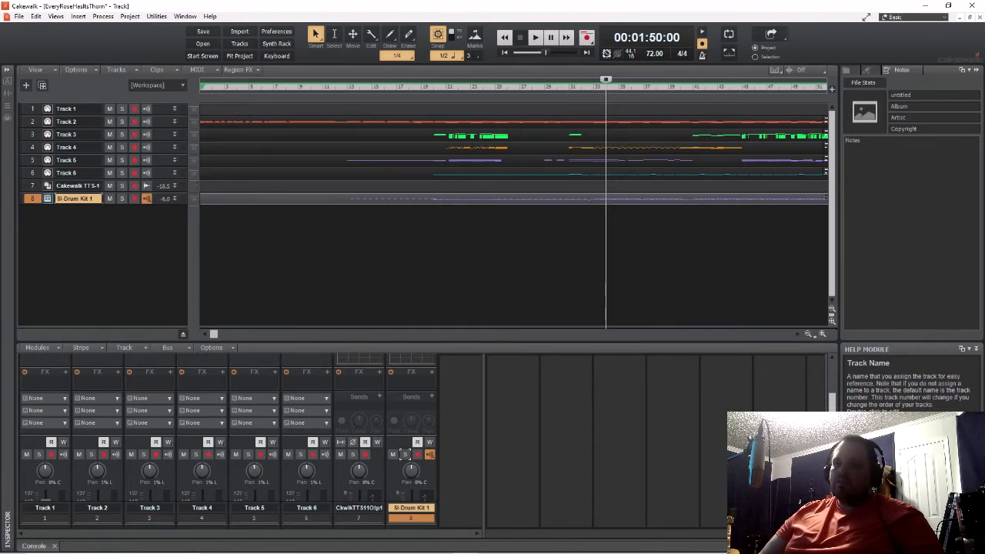
{"action": "right_click", "coordinate": [73, 199]}
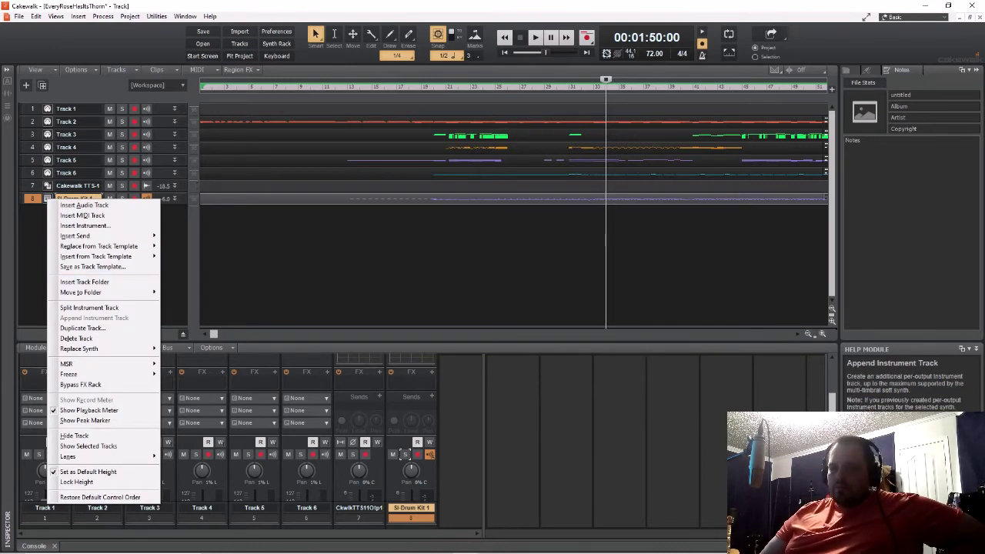
{"action": "left_click", "coordinate": [361, 282]}
{"action": "left_click", "coordinate": [529, 201]}
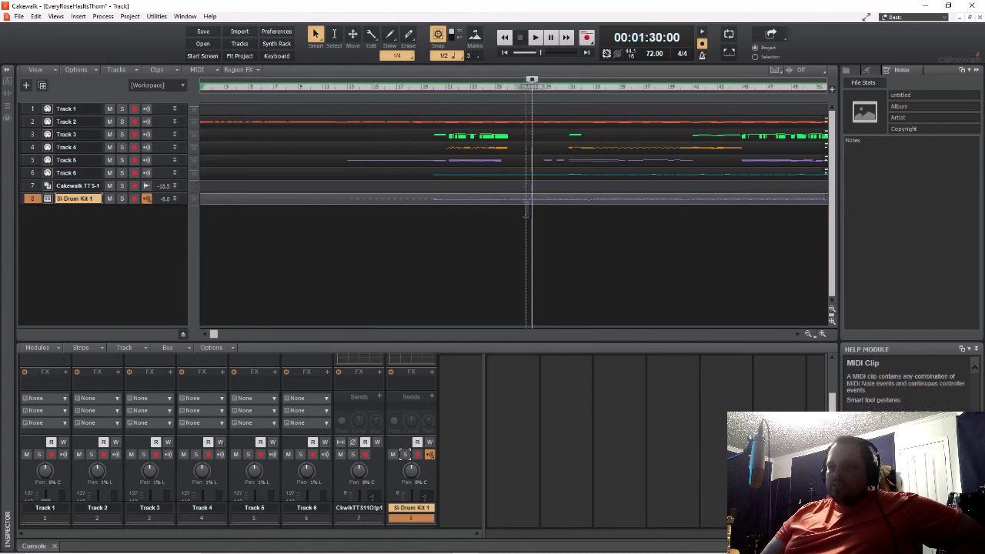
{"action": "scroll", "coordinate": [406, 454], "scroll_direction": "down", "scroll_amount": 5}
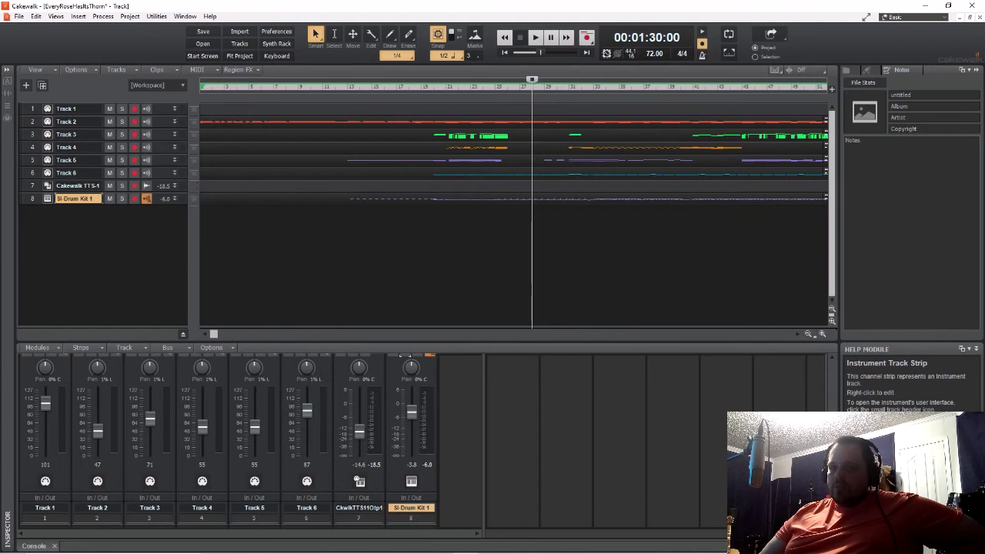
Replace the SI-Drum Kit 1 synth with Superior Drummer 3 and open the new synth's interface
{"action": "right_click", "coordinate": [29, 197]}
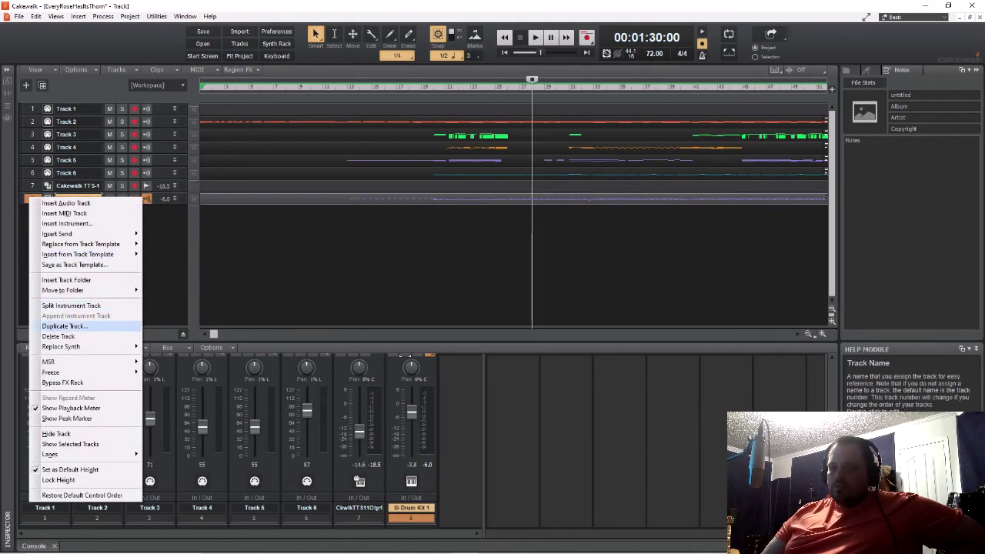
{"action": "mouse_move", "coordinate": [77, 346]}
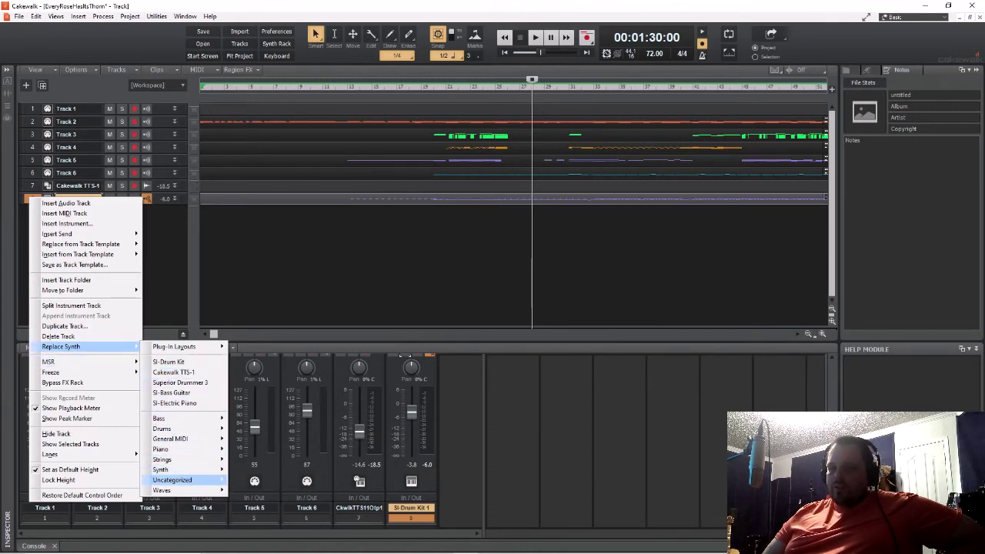
{"action": "mouse_move", "coordinate": [172, 479]}
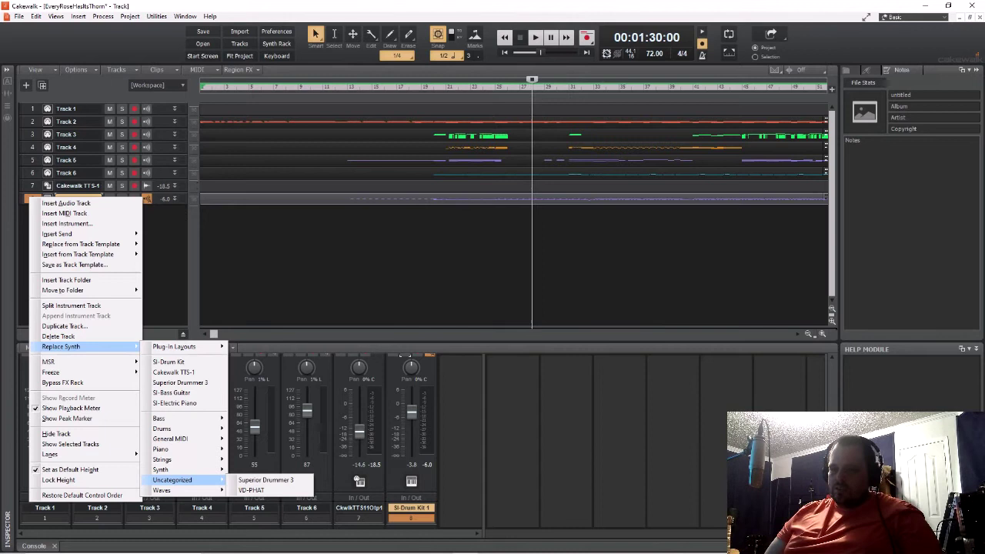
{"action": "left_click", "coordinate": [265, 480]}
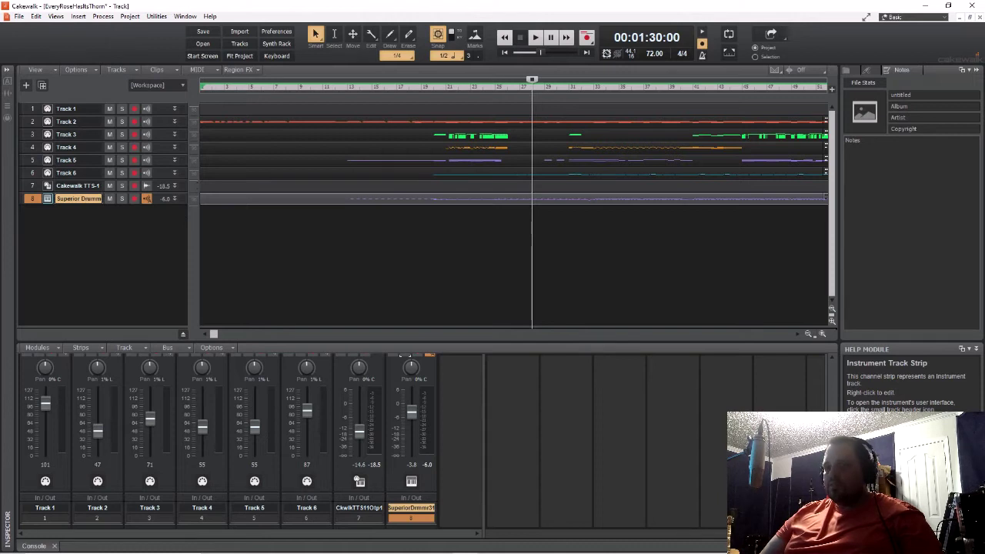
{"action": "left_click", "coordinate": [47, 199]}
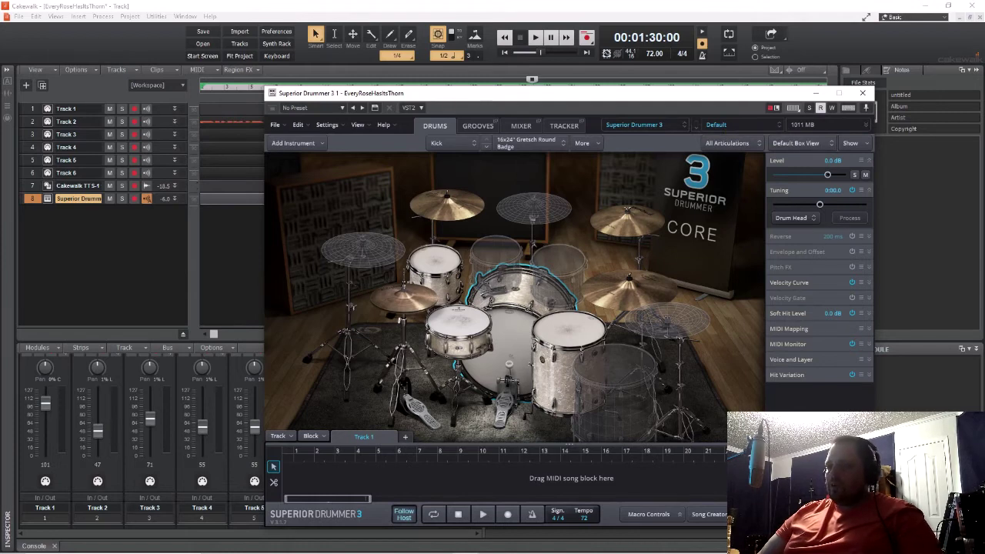
{"action": "left_click_drag", "start_coordinate": [679, 92], "coordinate": [350, 49]}
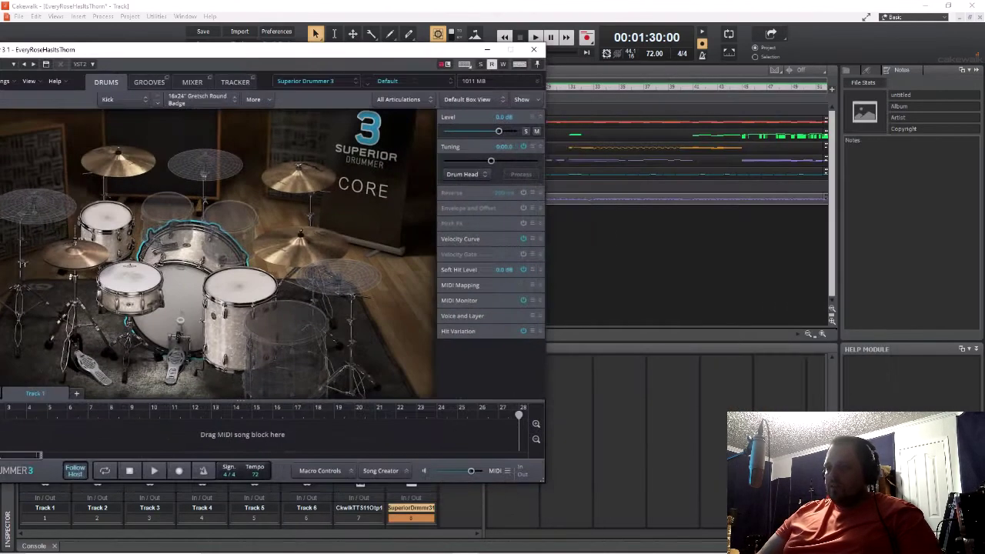
Play the song from measure 30 with Superior Drummer 3 open, solo its track during playback, and stop
{"action": "left_click", "coordinate": [558, 242]}
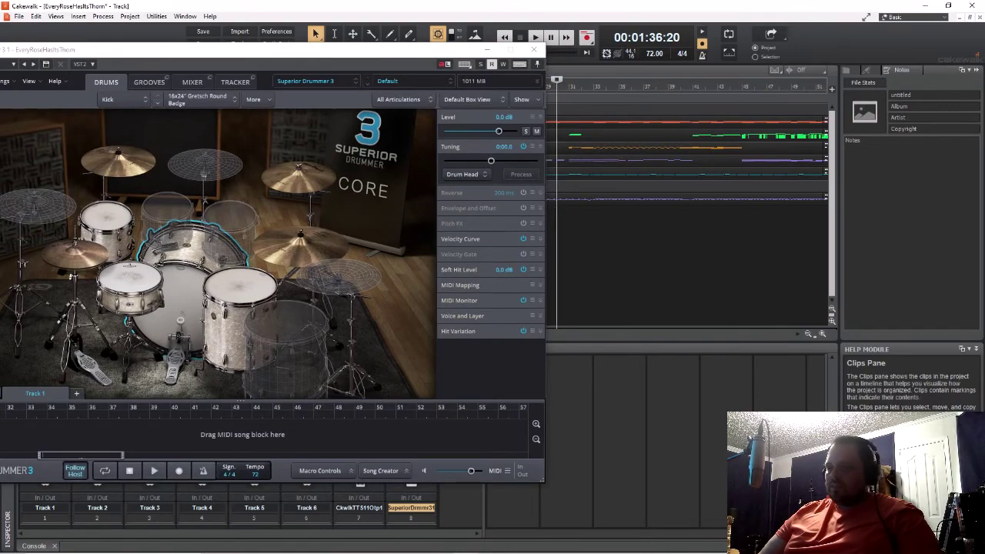
{"action": "key", "text": "space"}
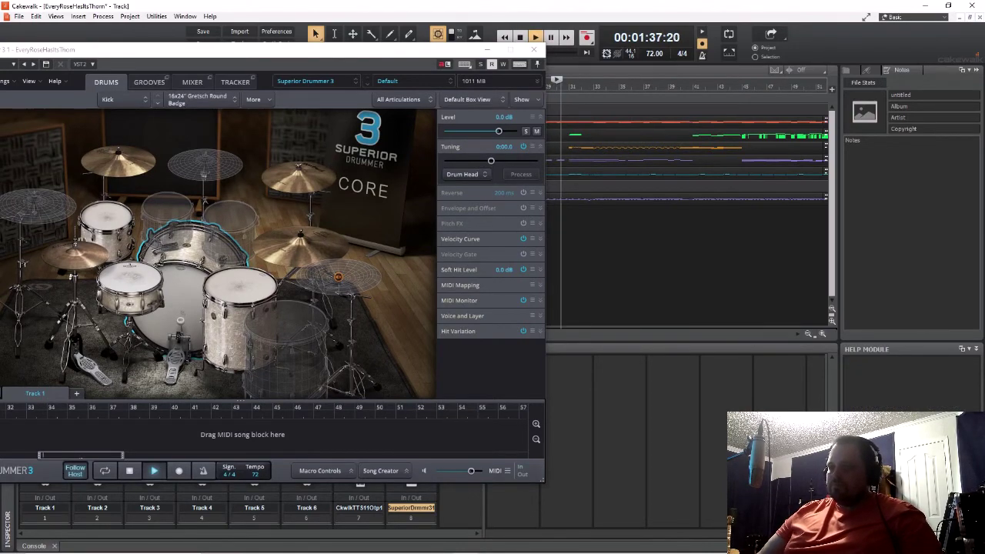
{"action": "left_click_drag", "start_coordinate": [350, 49], "coordinate": [869, 48]}
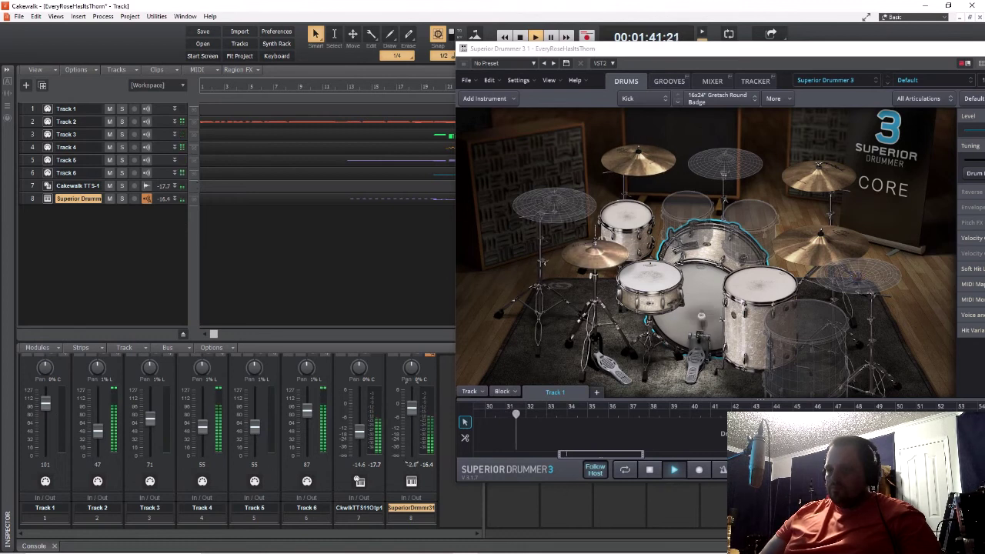
{"action": "scroll", "coordinate": [231, 431], "scroll_direction": "up", "scroll_amount": 3}
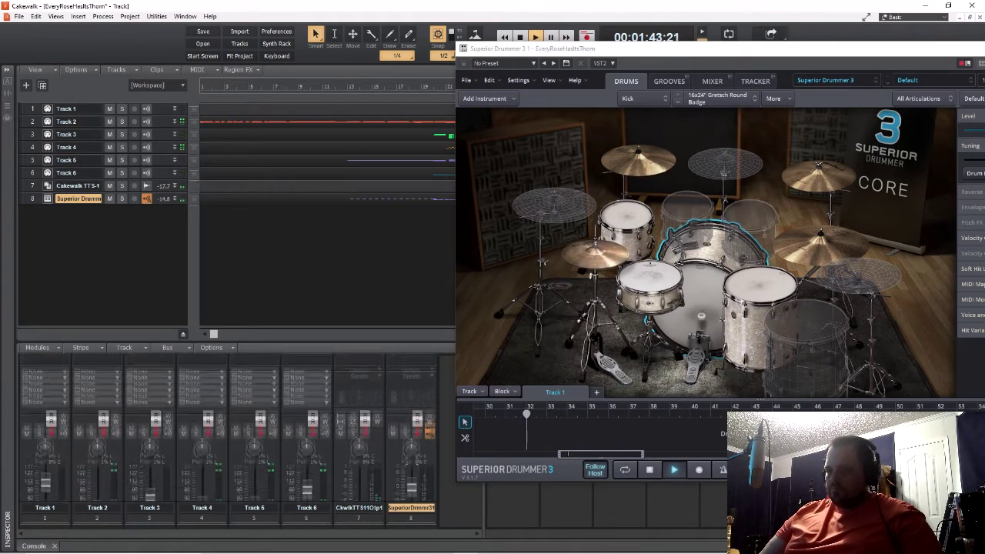
{"action": "scroll", "coordinate": [231, 431], "scroll_direction": "up", "scroll_amount": 2}
{"action": "left_click", "coordinate": [404, 451]}
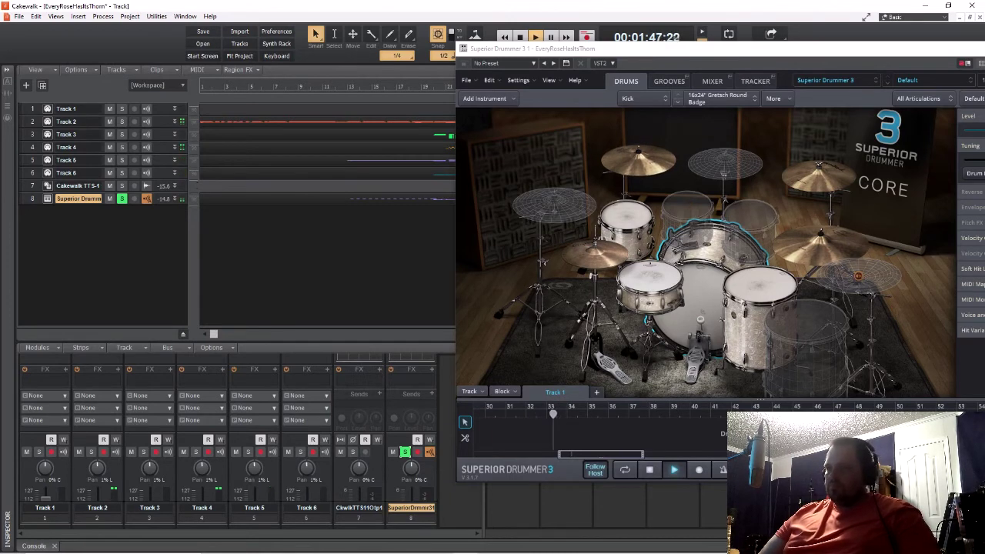
{"action": "key", "text": "space"}
Check the available Superior Drummer libraries, and load the Rock Kit 1 preset from the Bob Rock - Heavy Rock group
{"action": "left_click_drag", "start_coordinate": [692, 49], "coordinate": [553, 51]}
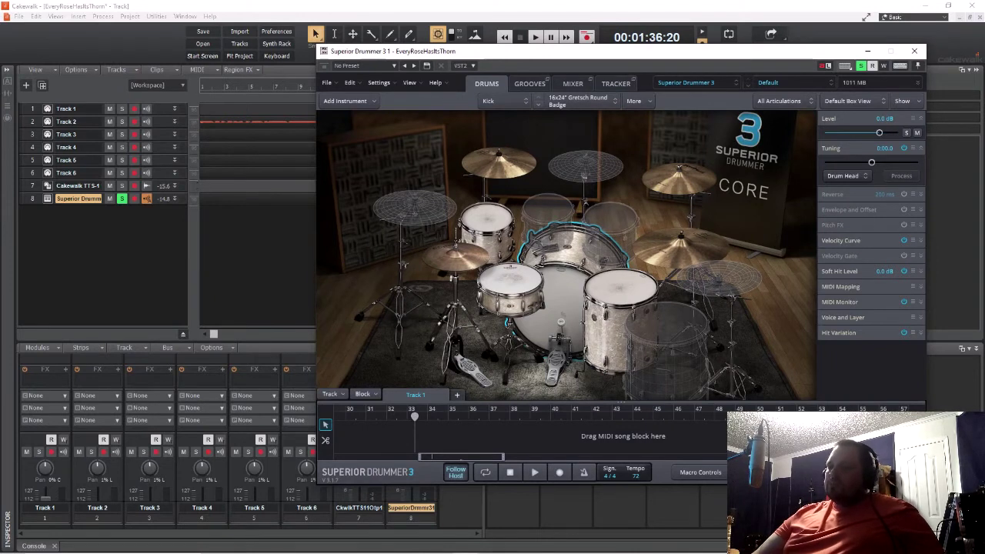
{"action": "left_click", "coordinate": [683, 82]}
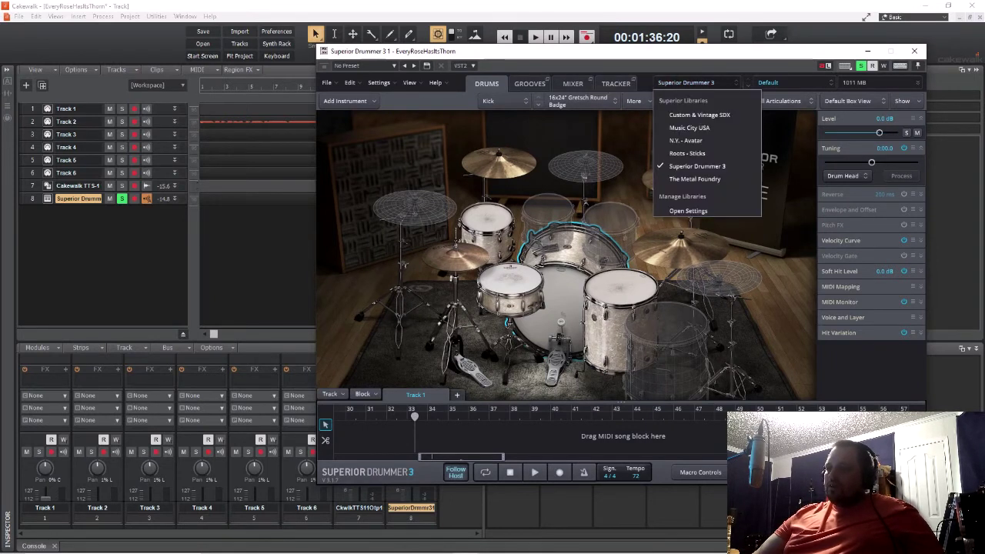
{"action": "left_click", "coordinate": [683, 82]}
{"action": "left_click", "coordinate": [770, 83]}
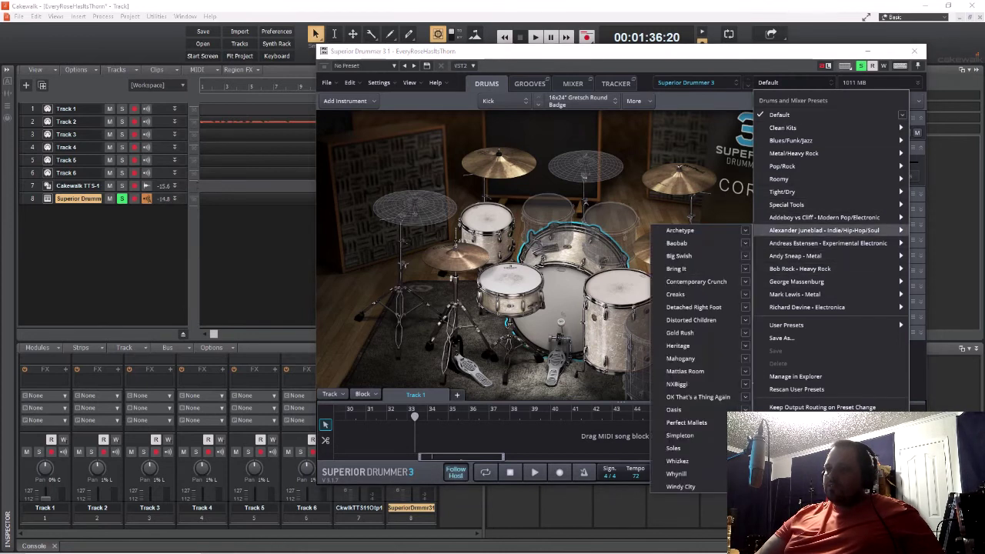
{"action": "mouse_move", "coordinate": [800, 268]}
{"action": "left_click", "coordinate": [716, 269]}
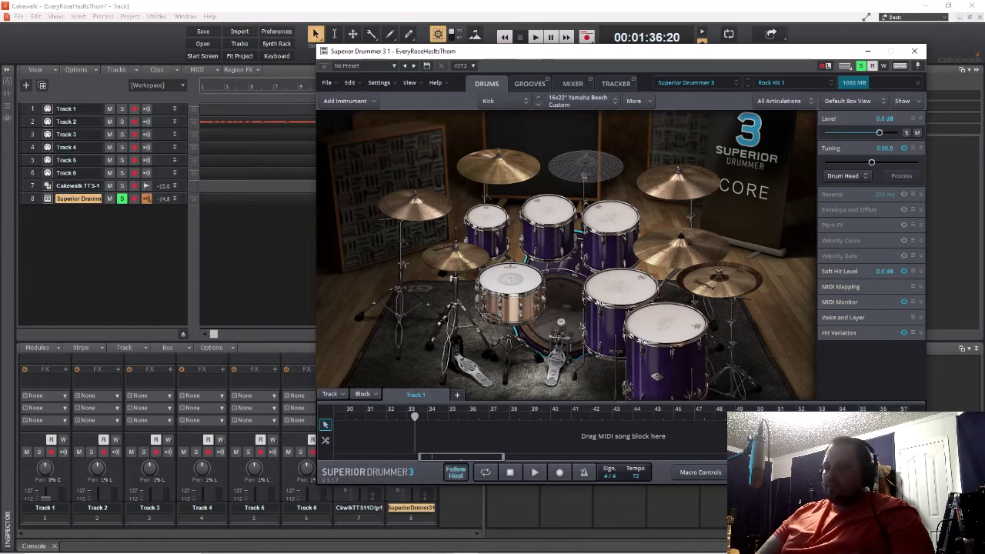
View the Superior Drummer 3 mixer for the loaded kit, and return to the drum construction view
{"action": "left_click_drag", "start_coordinate": [497, 51], "coordinate": [375, 20]}
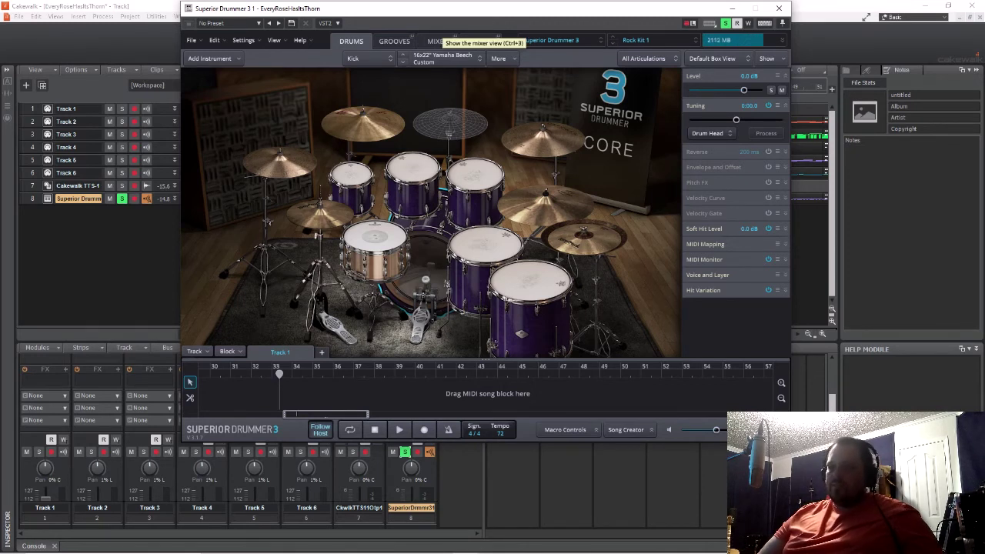
{"action": "left_click", "coordinate": [436, 41]}
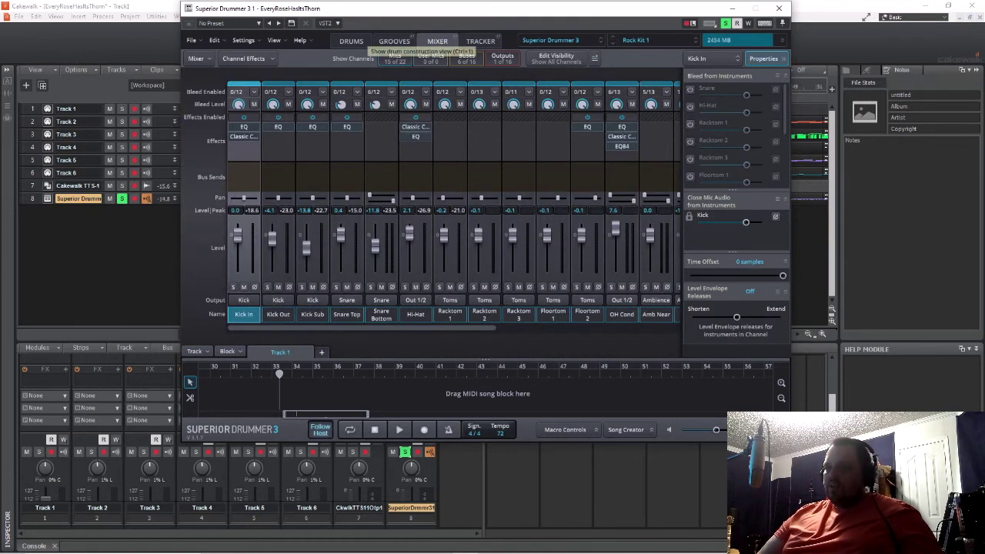
{"action": "left_click", "coordinate": [351, 41]}
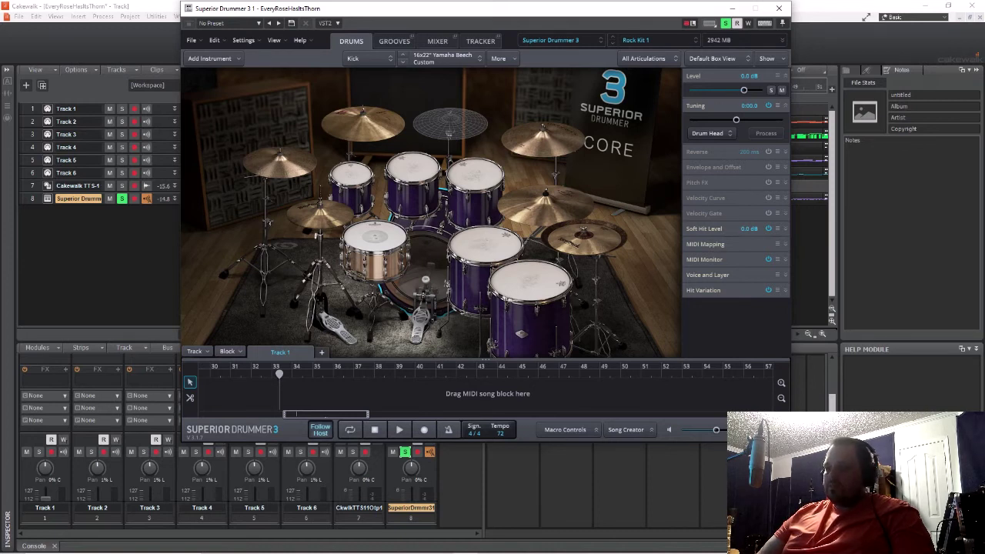
Play the song, unsolo the Superior Drummer track and lower its volume to -4.2, closing the synth interface and stopping playback
{"action": "key", "text": "space"}
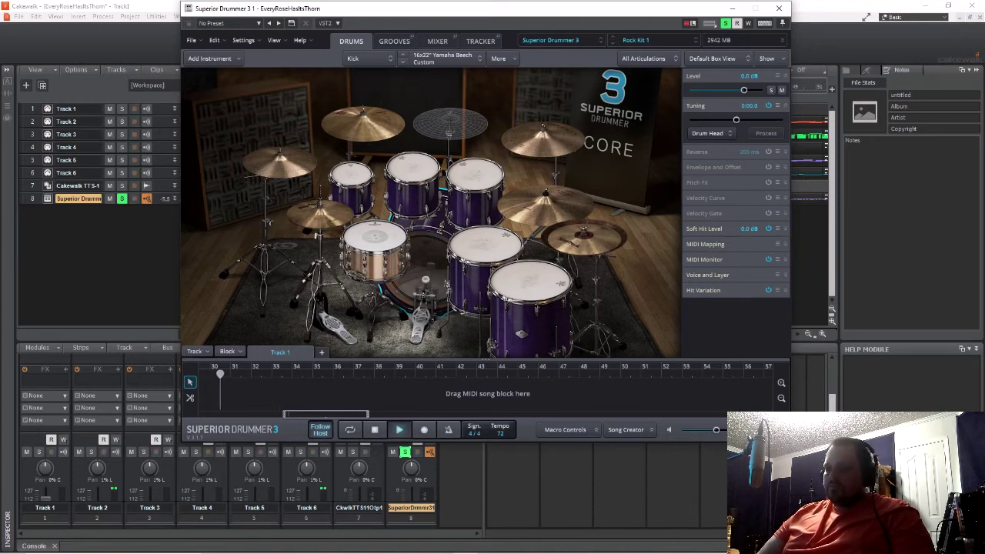
{"action": "left_click", "coordinate": [405, 451]}
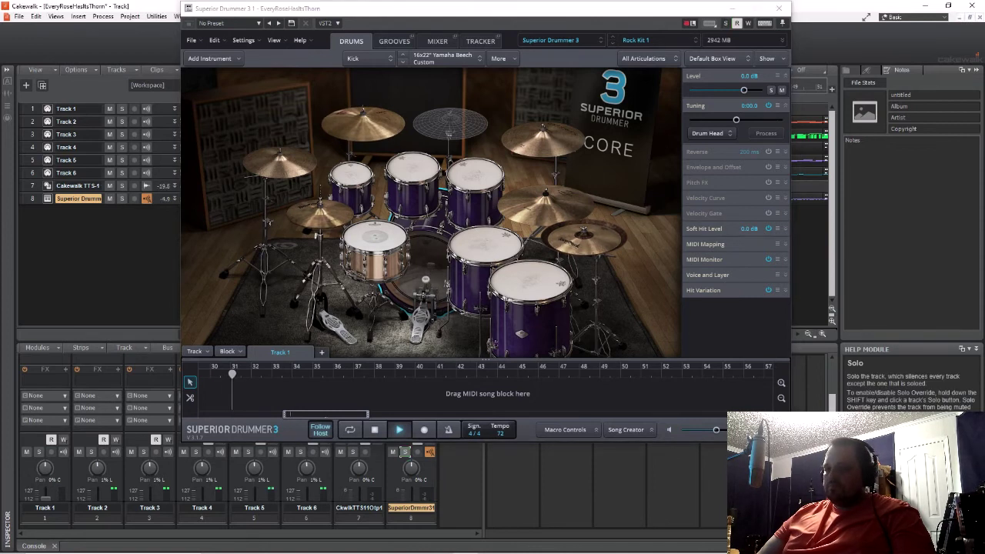
{"action": "scroll", "coordinate": [405, 454], "scroll_direction": "down", "scroll_amount": 2}
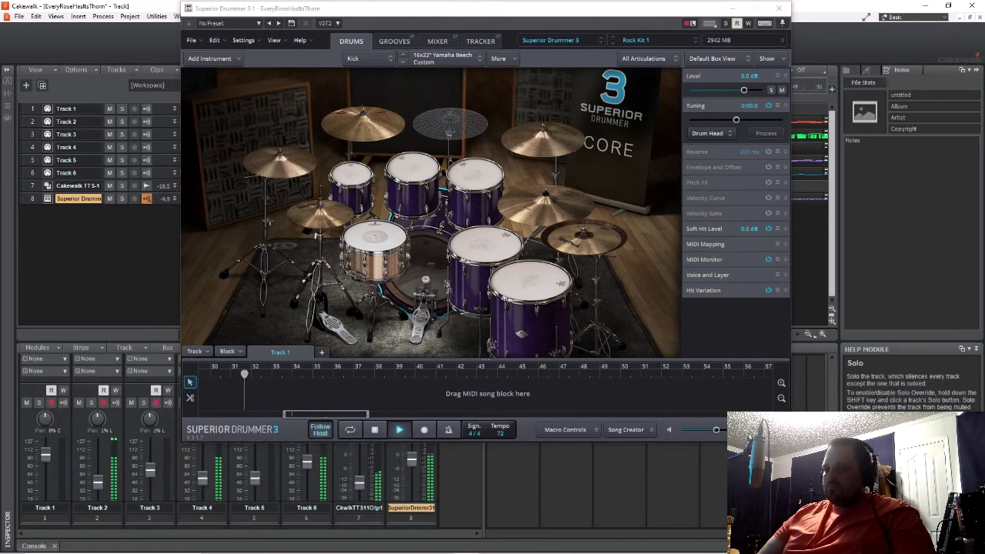
{"action": "left_click_drag", "start_coordinate": [412, 459], "coordinate": [411, 464]}
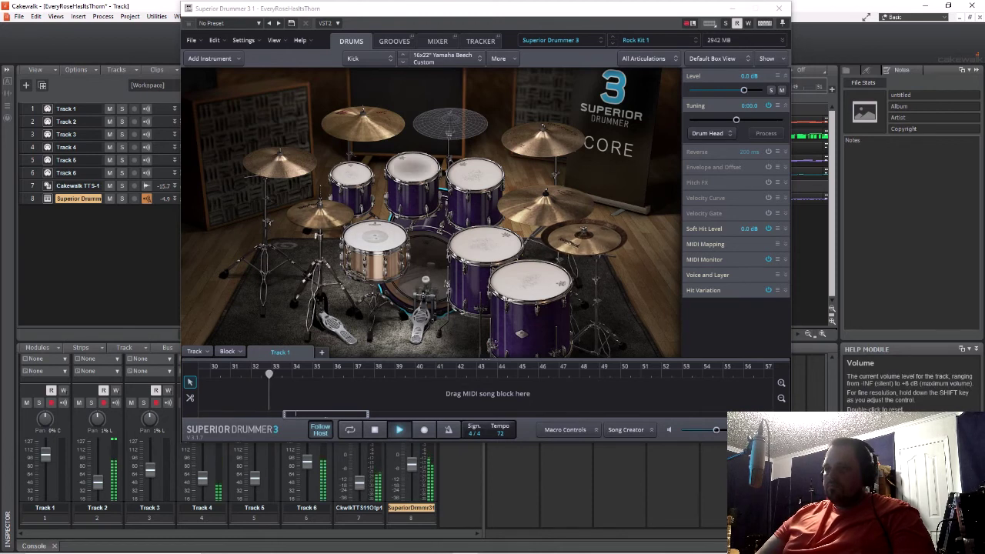
{"action": "left_click", "coordinate": [779, 9]}
{"action": "key", "text": "space"}
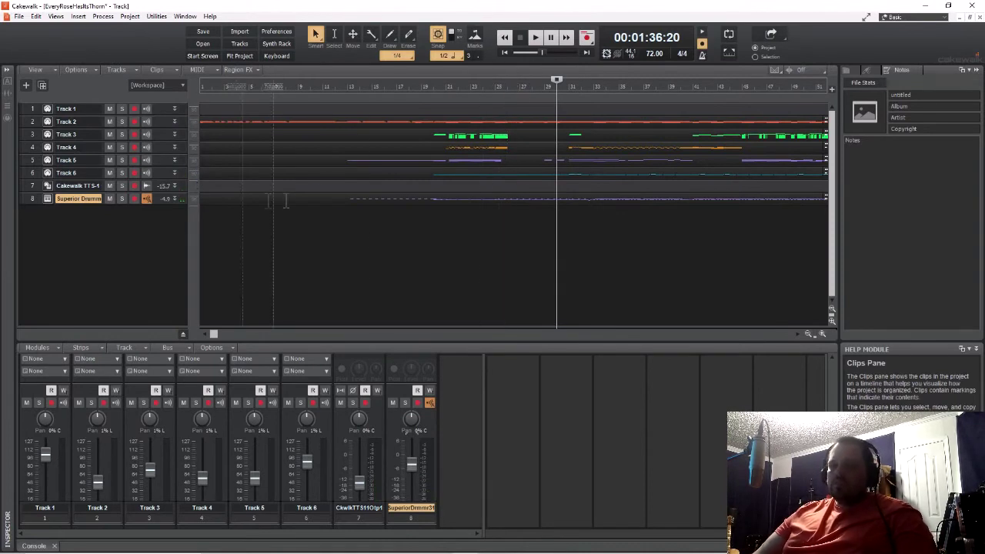
Insert the SI-Bass Guitar soft synth as a new instrument track
{"action": "left_click", "coordinate": [453, 171]}
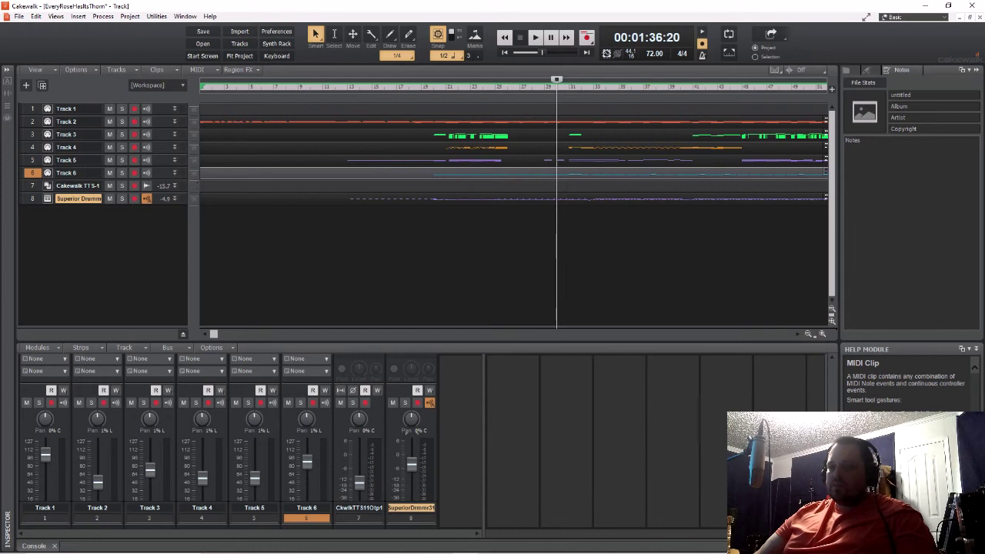
{"action": "left_click", "coordinate": [79, 16]}
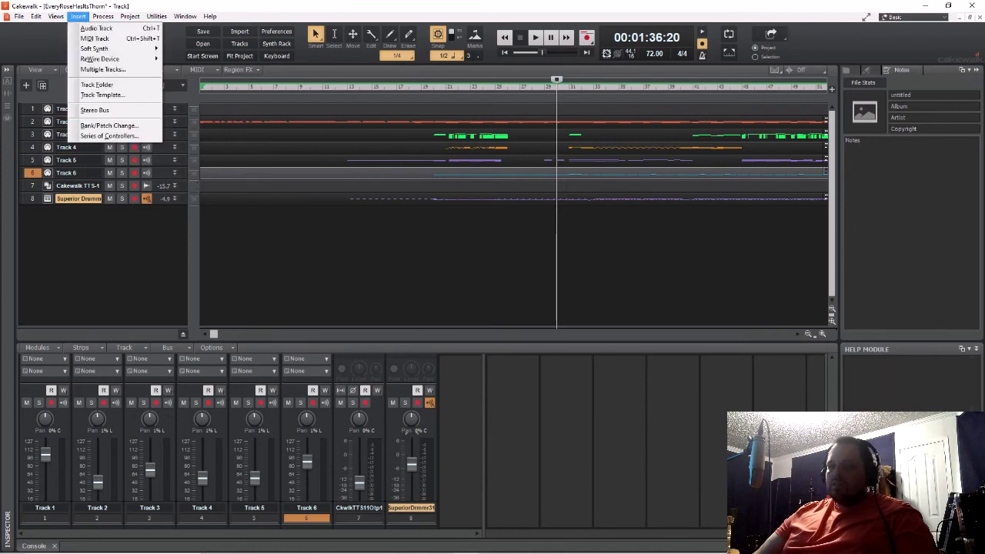
{"action": "mouse_move", "coordinate": [94, 49]}
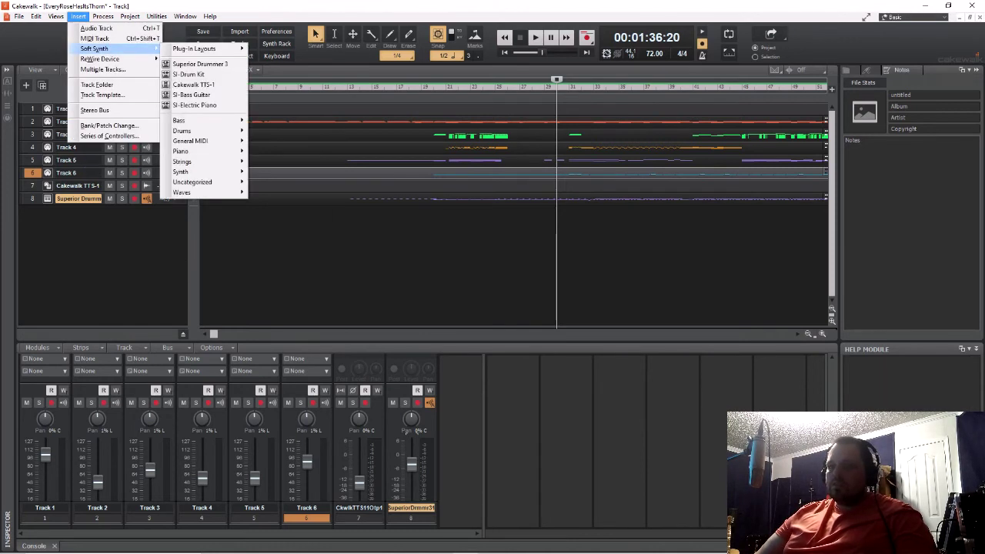
{"action": "left_click", "coordinate": [191, 95]}
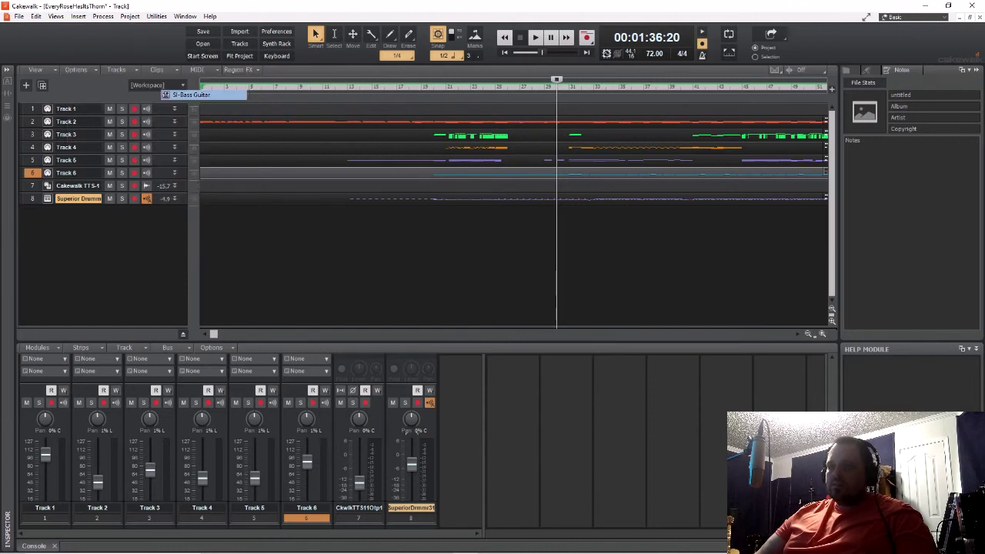
{"action": "left_click", "coordinate": [603, 187]}
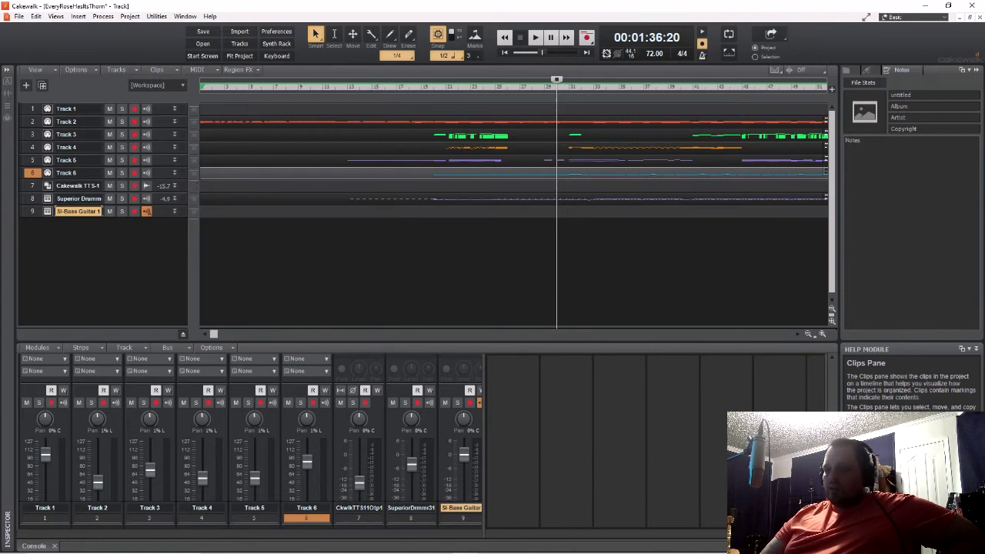
Set the SI-Bass Guitar 1 track's output to Avid Eleven Rack ASIO (64-bit) ReAmp L
{"action": "scroll", "coordinate": [491, 496], "scroll_direction": "down", "scroll_amount": 3}
{"action": "left_click", "coordinate": [477, 494]}
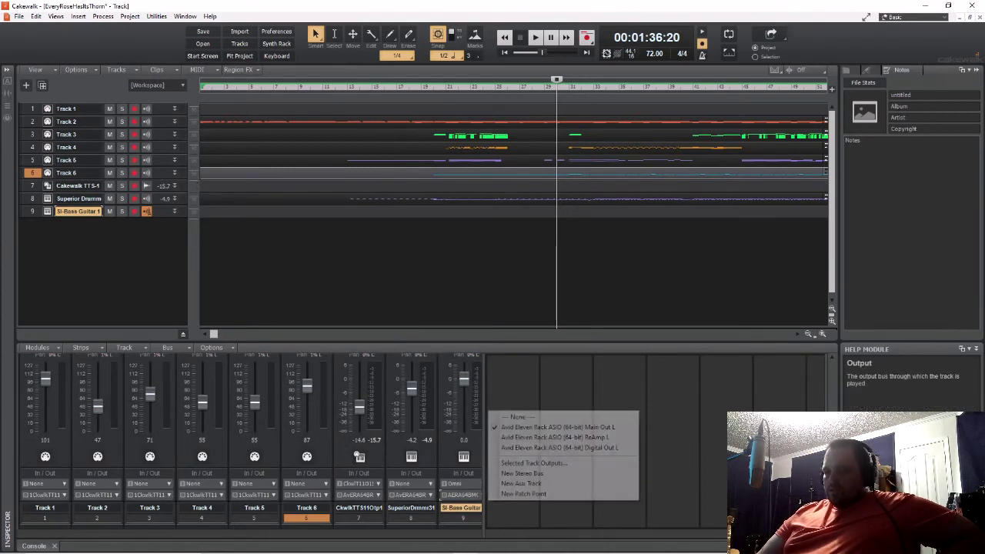
{"action": "left_click", "coordinate": [554, 437]}
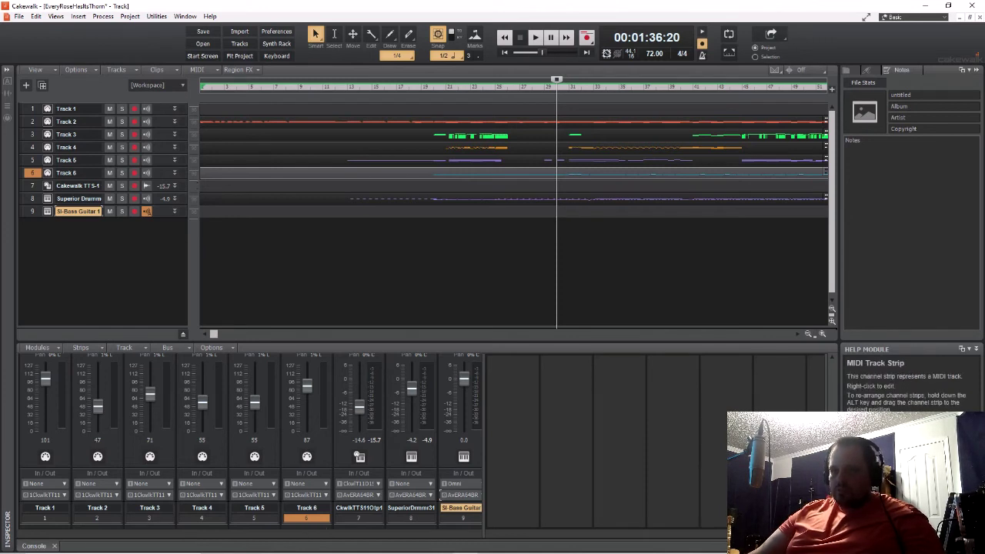
Rename Track 6 as bass
{"action": "double_click", "coordinate": [306, 507]}
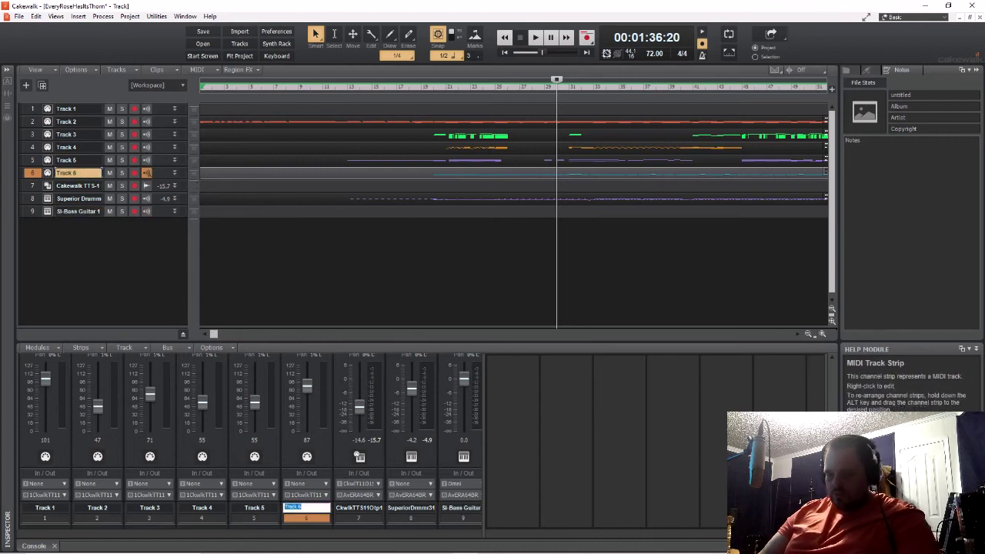
{"action": "type", "text": "bass"}
{"action": "key", "text": "Return"}
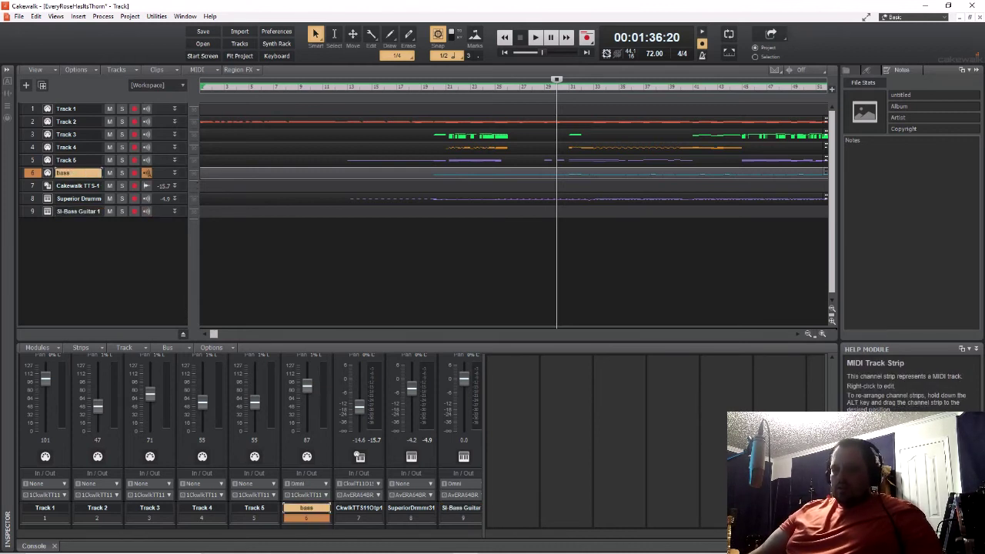
Route the bass MIDI track's output to 3-SI-Bass Guitar 1 and start playback
{"action": "left_click", "coordinate": [306, 494]}
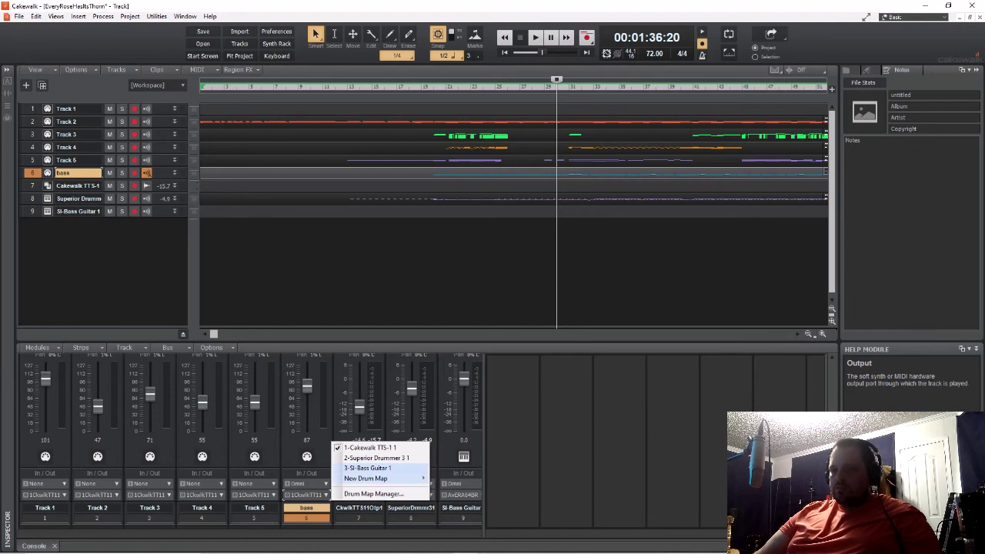
{"action": "left_click", "coordinate": [367, 468]}
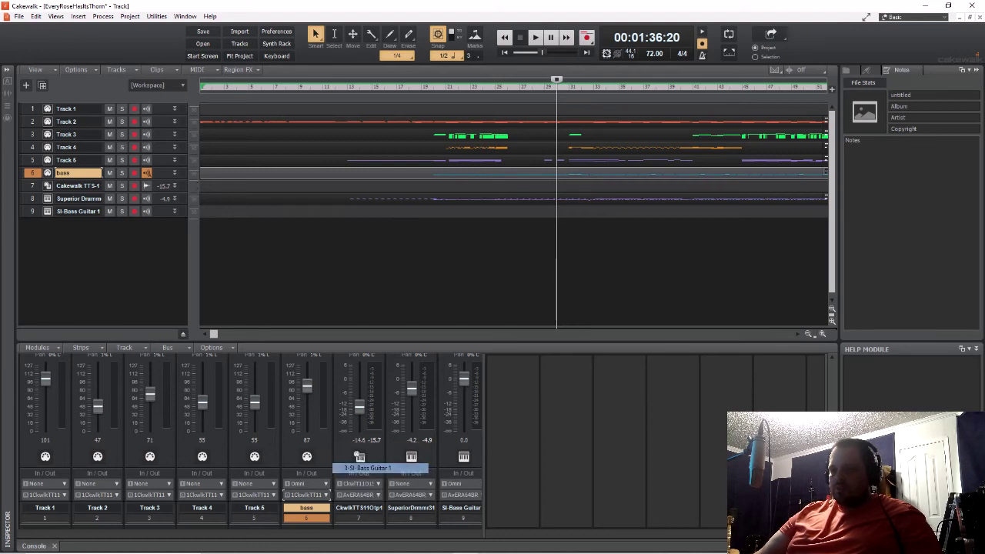
{"action": "key", "text": "space"}
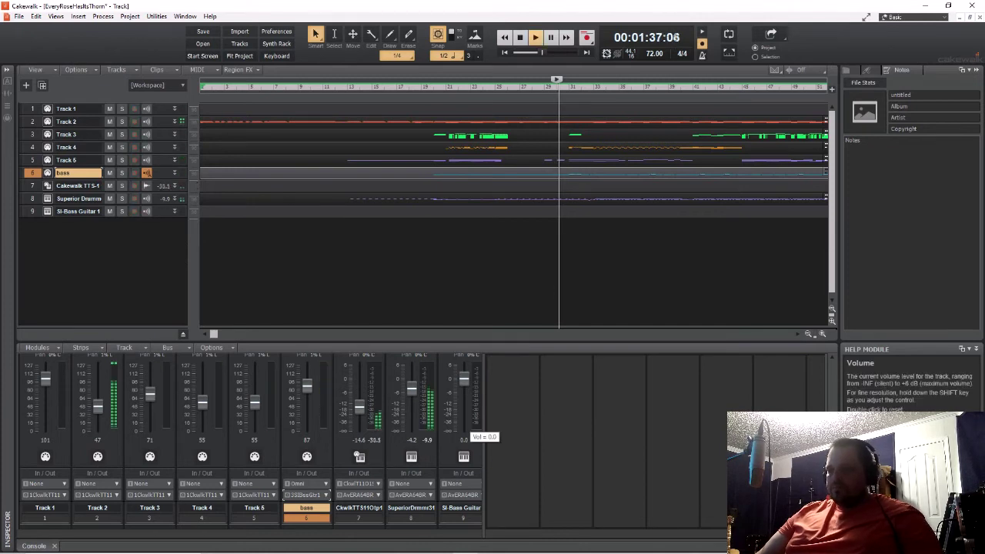
Solo the bass and SI-Bass Guitar 1 tracks during playback, viewing and closing the SI-Bass Guitar interface
{"action": "scroll", "coordinate": [516, 472], "scroll_direction": "up", "scroll_amount": 5}
{"action": "scroll", "coordinate": [518, 474], "scroll_direction": "down", "scroll_amount": 5}
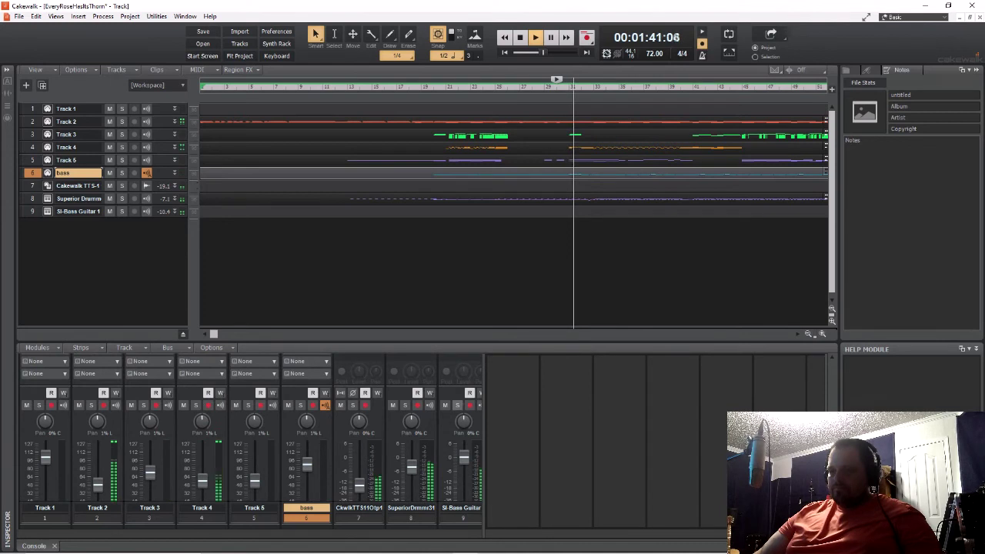
{"action": "left_click", "coordinate": [457, 406]}
{"action": "scroll", "coordinate": [457, 405], "scroll_direction": "up", "scroll_amount": 2}
{"action": "scroll", "coordinate": [252, 438], "scroll_direction": "up", "scroll_amount": 2}
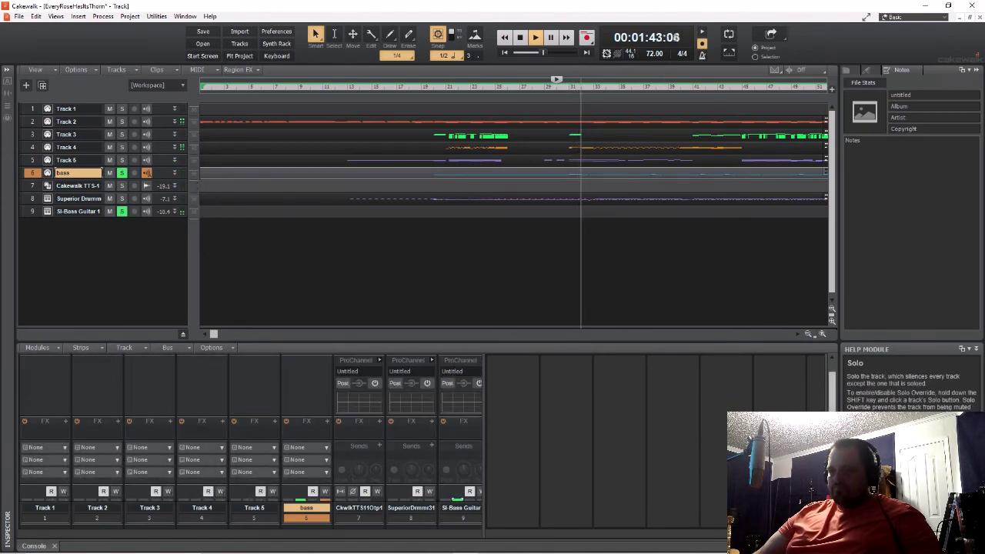
{"action": "double_click", "coordinate": [47, 211]}
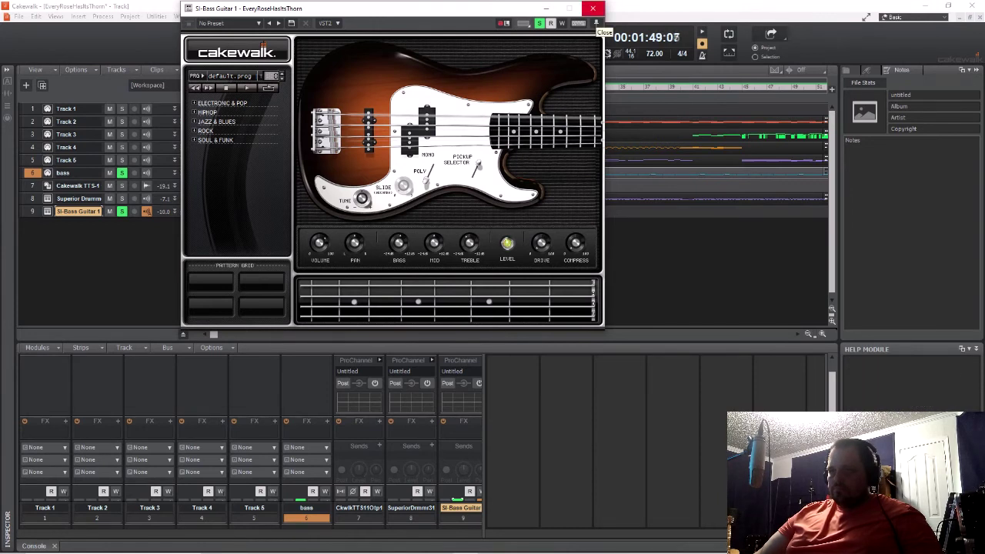
{"action": "left_click", "coordinate": [592, 8]}
{"action": "scroll", "coordinate": [385, 453], "scroll_direction": "down", "scroll_amount": 3}
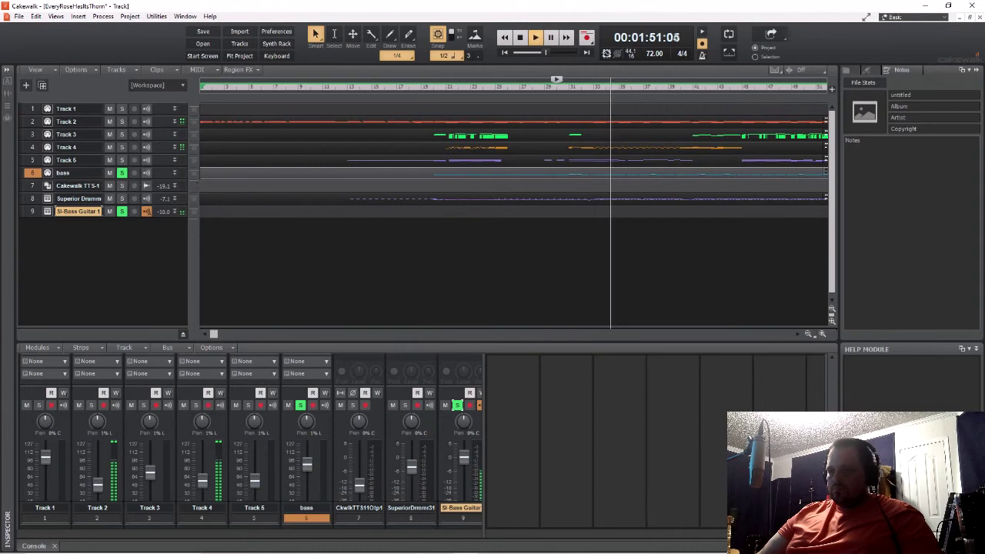
Unsolo the bass and SI-Bass Guitar 1 tracks and stop playback
{"action": "left_click", "coordinate": [301, 405]}
{"action": "left_click", "coordinate": [457, 405]}
{"action": "key", "text": "space"}
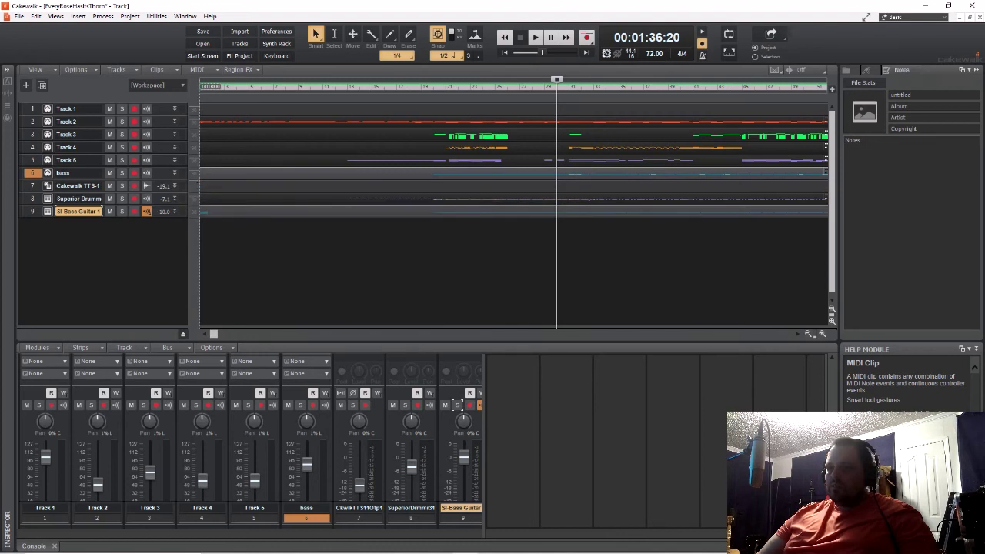
Move the bass MIDI clip onto the SI-Bass Guitar 1 track and delete the emptied bass track
{"action": "left_click", "coordinate": [428, 214]}
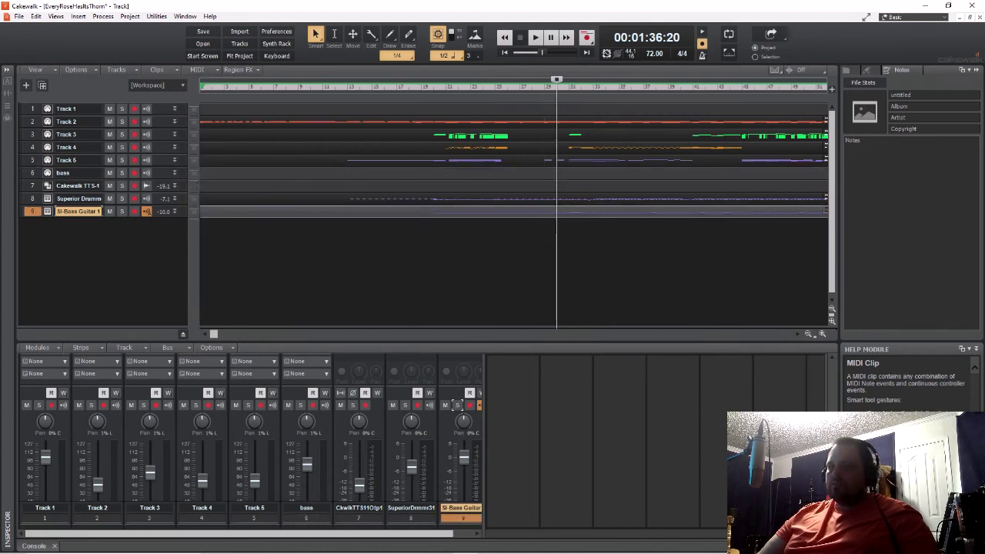
{"action": "left_click", "coordinate": [33, 171]}
{"action": "right_click", "coordinate": [34, 171]}
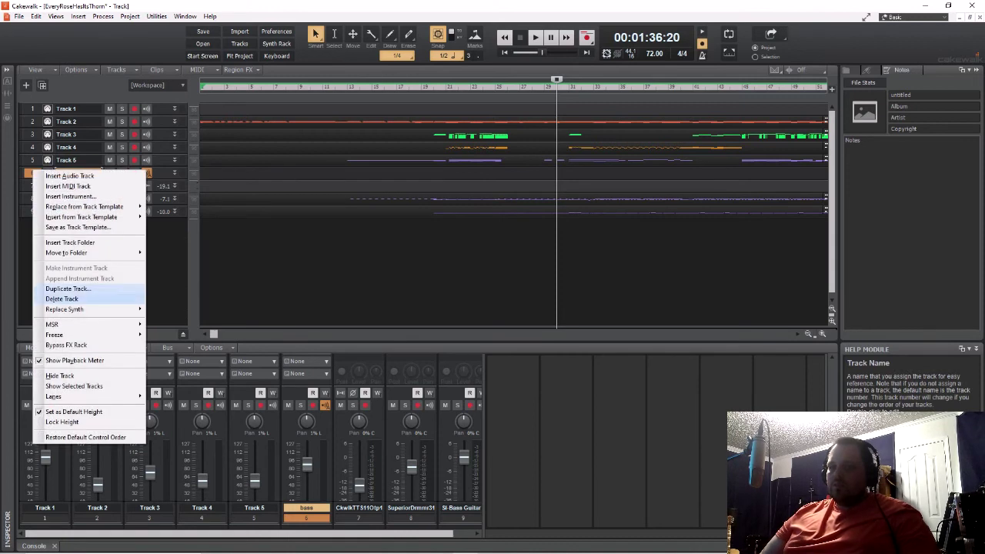
{"action": "left_click", "coordinate": [62, 299]}
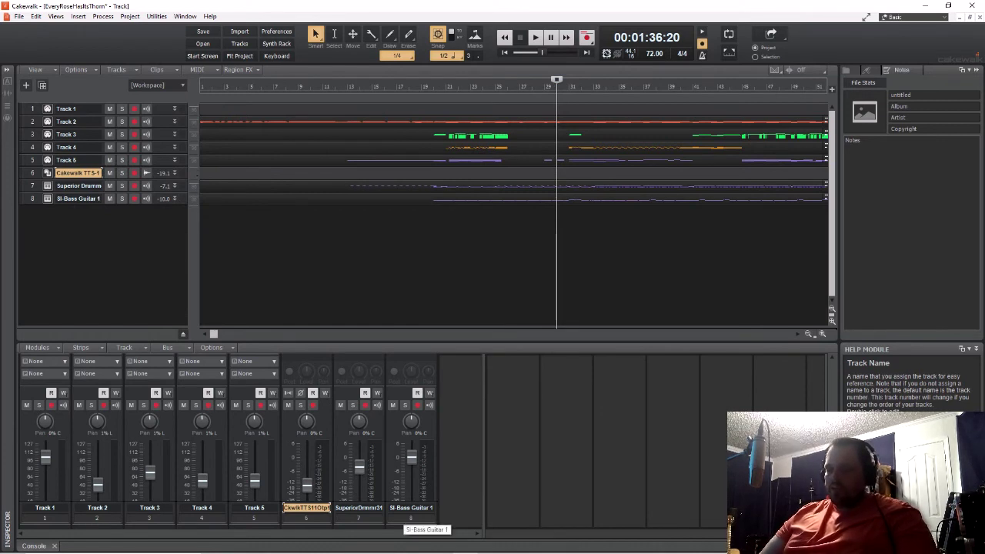
Rename the SI-Bass Guitar 1 track as bass, and replace that name with a greeting about making this video
{"action": "left_click", "coordinate": [408, 510]}
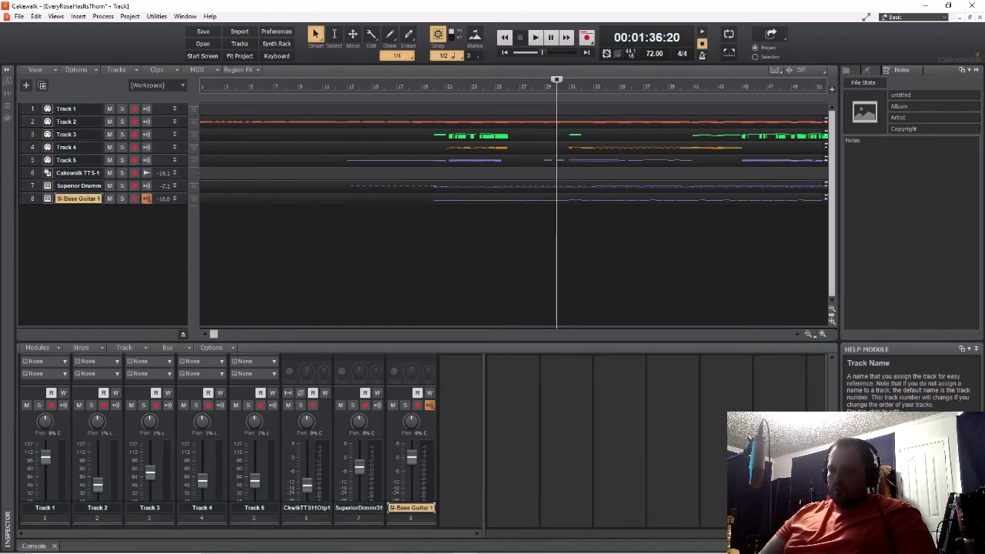
{"action": "double_click", "coordinate": [409, 508]}
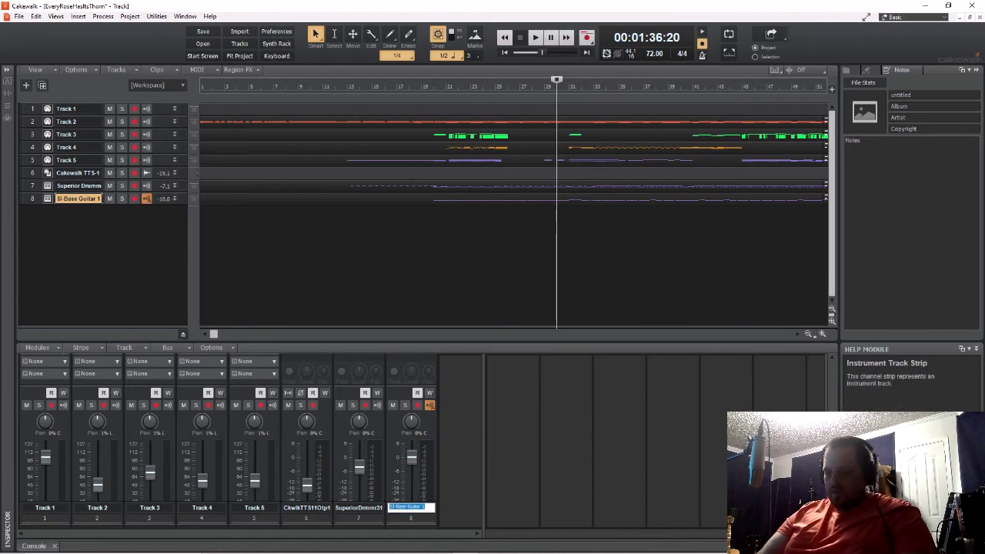
{"action": "key", "text": "Return"}
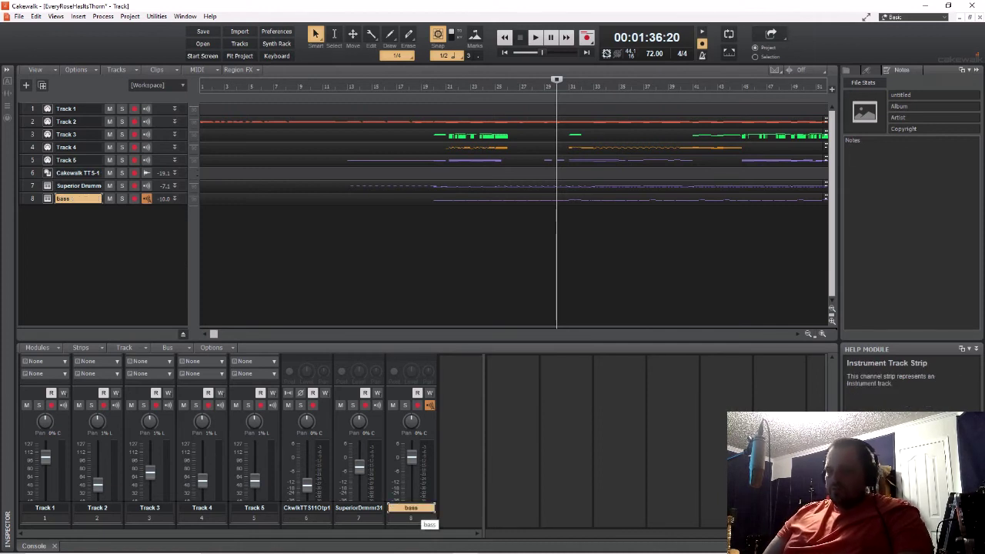
{"action": "double_click", "coordinate": [410, 507]}
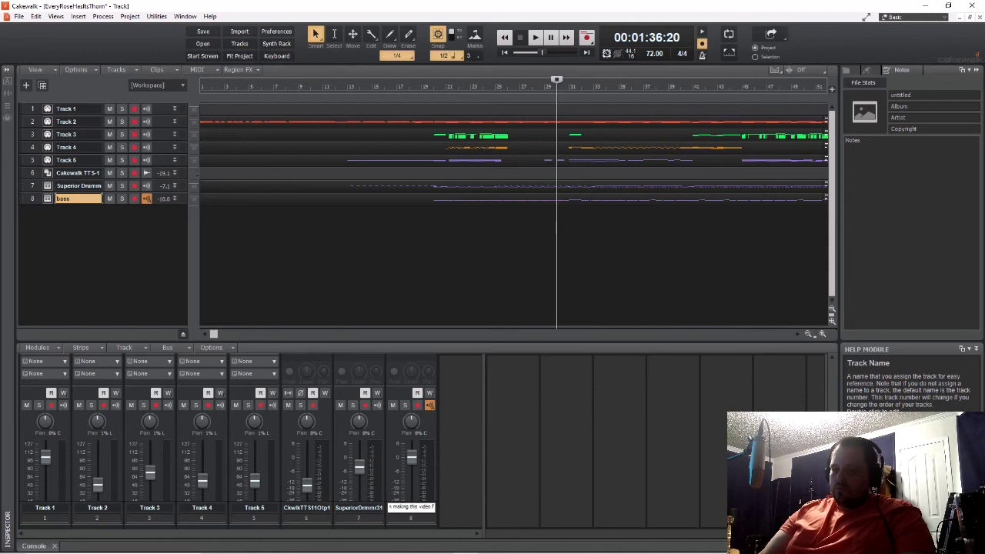
{"action": "key", "text": "Return"}
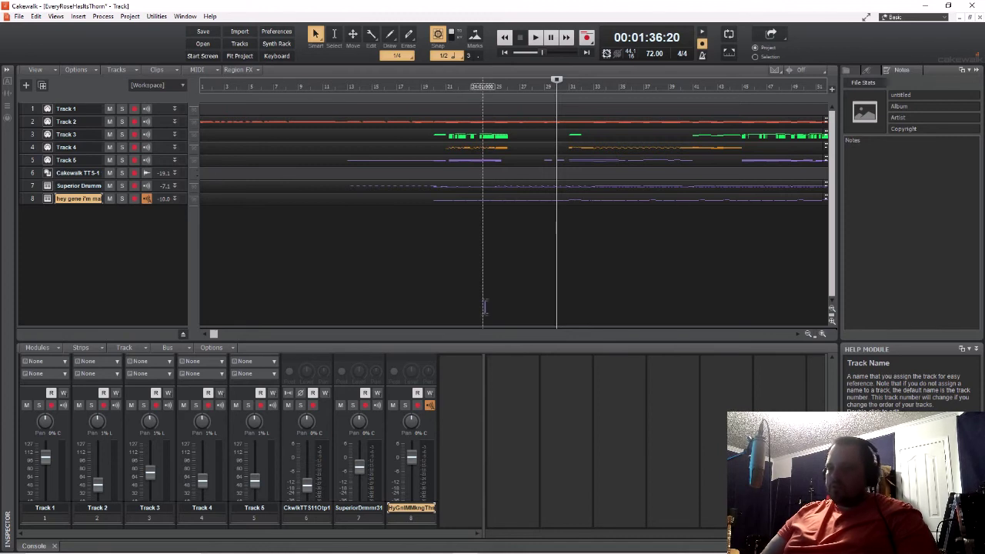
Play the song from 00:01:15:00, check the output choices of track 8 without changing them, and stop playback
{"action": "left_click", "coordinate": [476, 277]}
{"action": "key", "text": "space"}
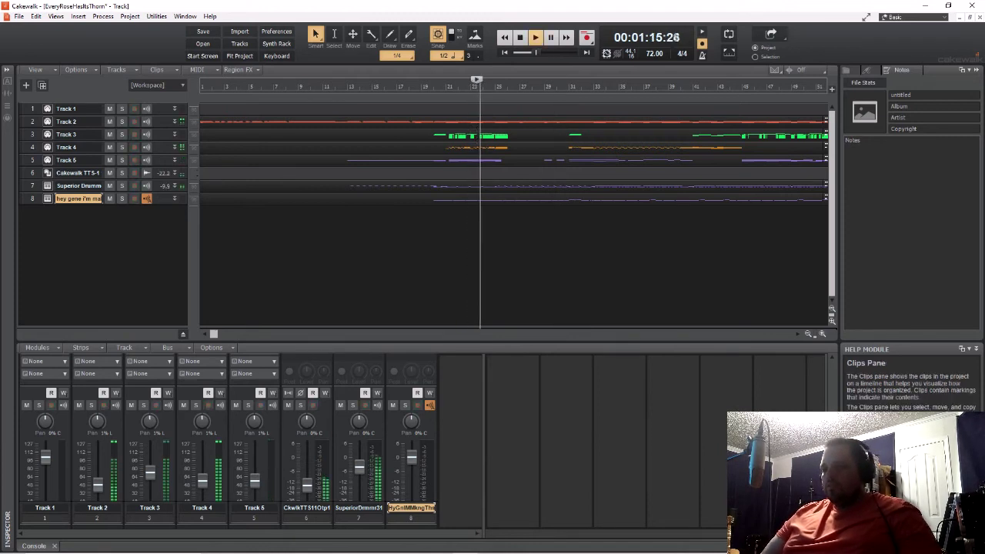
{"action": "scroll", "coordinate": [491, 458], "scroll_direction": "down", "scroll_amount": 2}
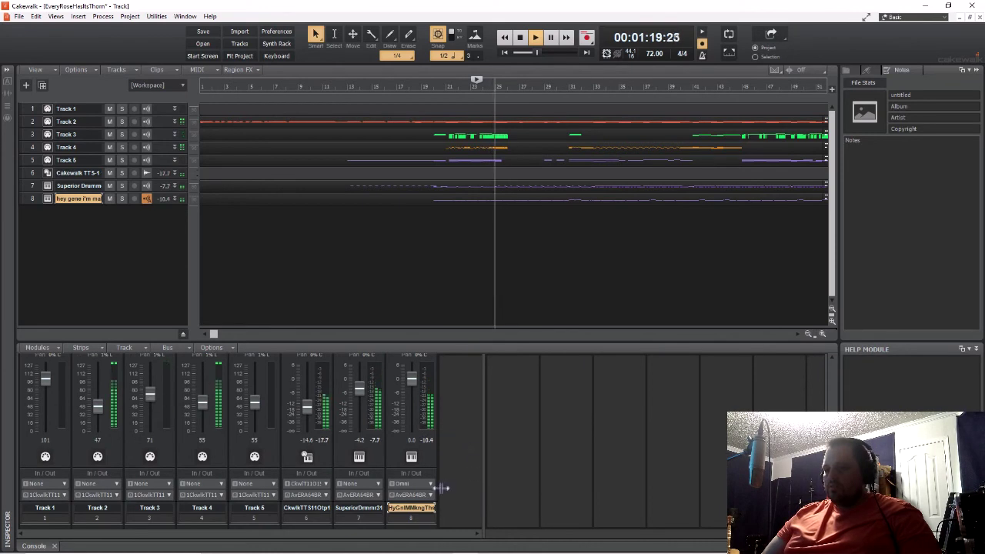
{"action": "left_click", "coordinate": [432, 495]}
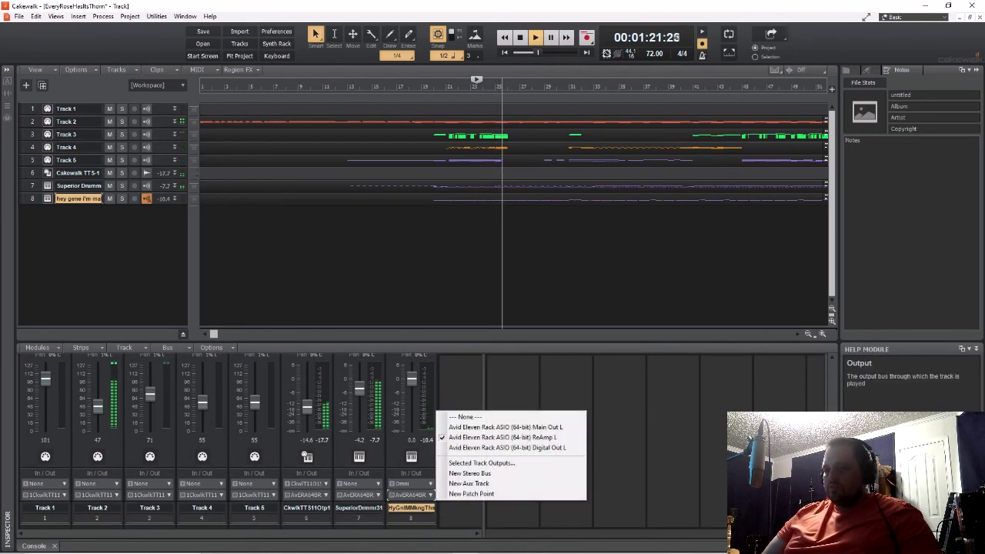
{"action": "left_click", "coordinate": [432, 495]}
{"action": "scroll", "coordinate": [256, 483], "scroll_direction": "up", "scroll_amount": 3}
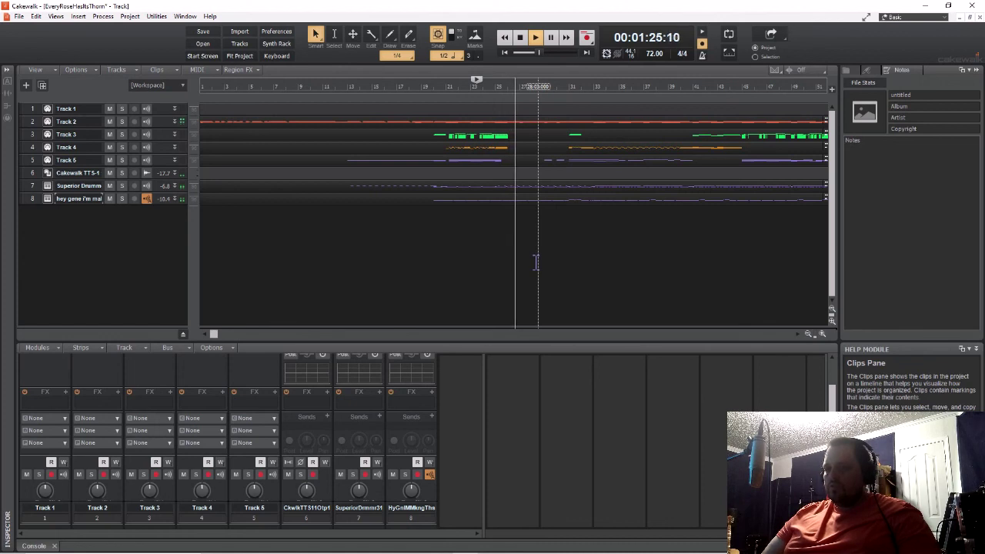
{"action": "key", "text": "space"}
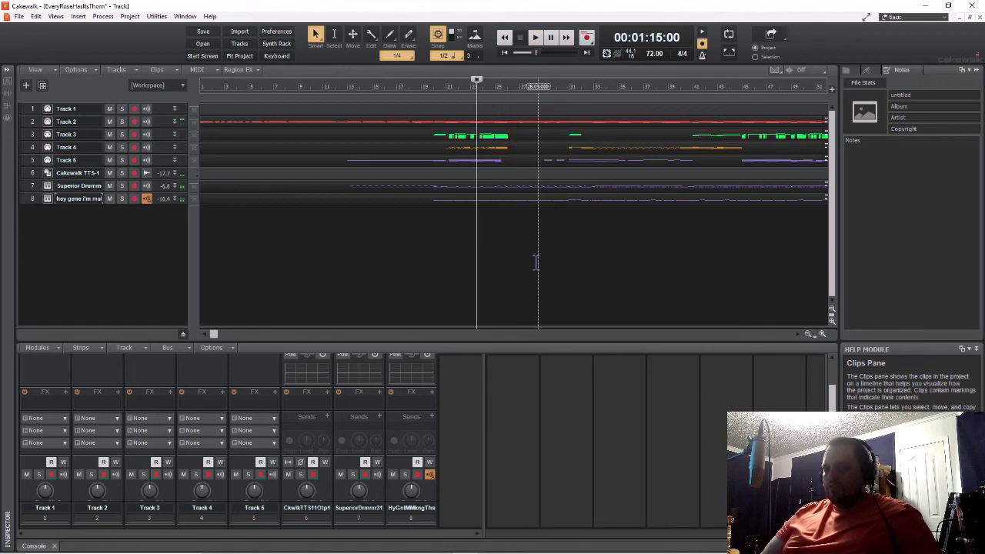